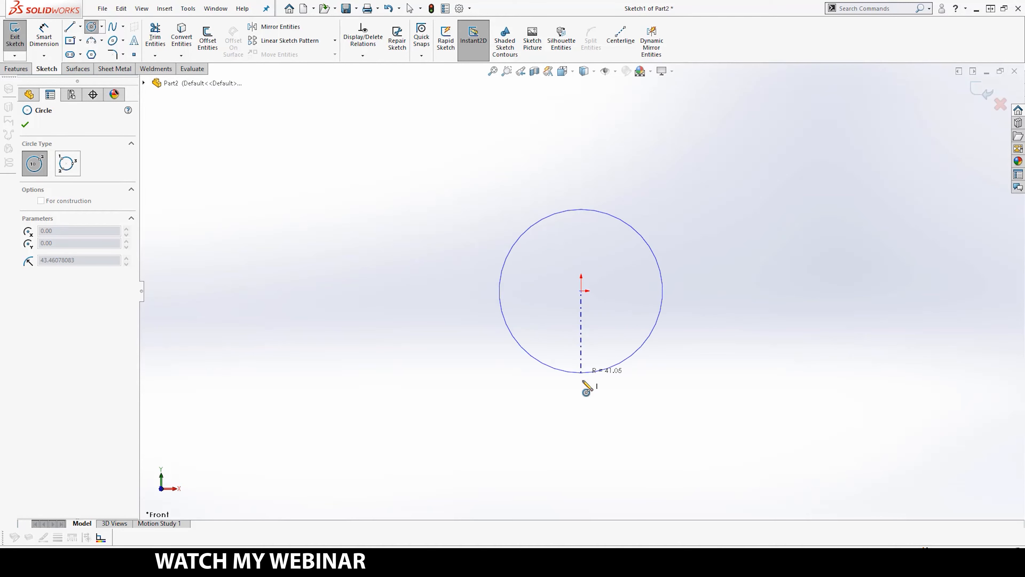
Sketch two concentric circles centred on the origin.
left_click(583, 382)
left_click(582, 291)
left_click(584, 346)
Sketch two concentric circles centred about 149 mm right of the origin and level with it, the outer one about 57 mm in radius.
left_click(878, 291)
left_click(897, 189)
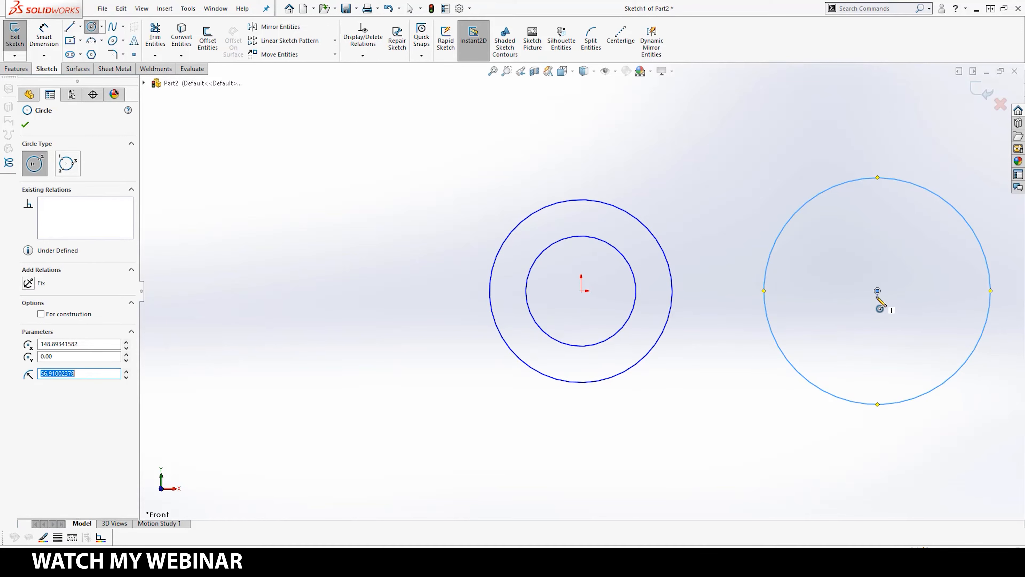
left_click(878, 291)
left_click(881, 208)
Draw a vertical line through the right-hand circles from the top to the bottom of the outer one.
key("l")
left_click(878, 179)
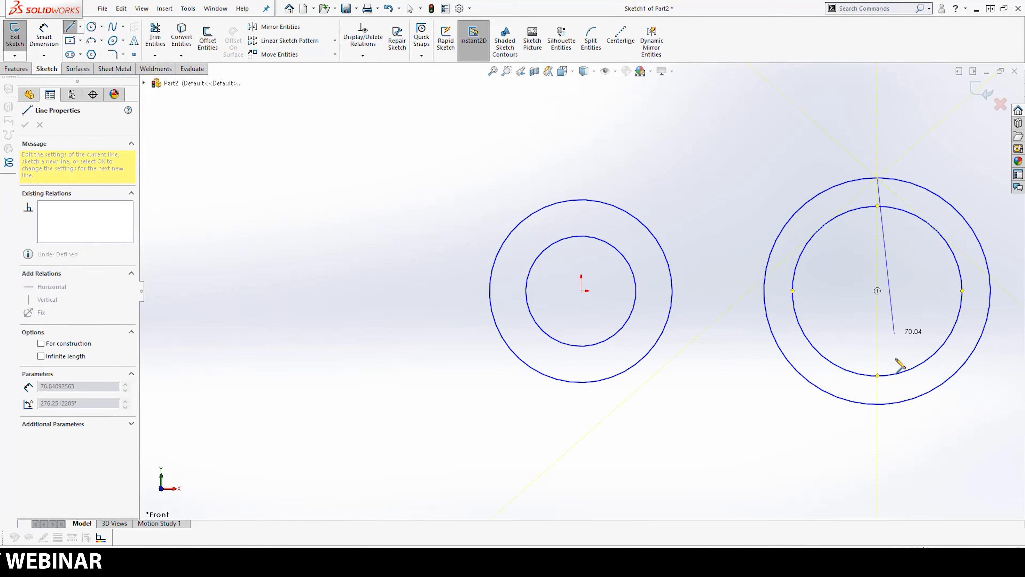
left_click(878, 404)
Trim the right-hand circles and line to a closed C-shaped band open to the right, without keeping trimmed entities as construction geometry.
key("t")
mouse_move(964, 153)
left_mouse_down()
mouse_move(925, 291)
mouse_move(860, 302)
left_mouse_up()
scroll(776, 371, "up", 3)
scroll(767, 285, "down", 4)
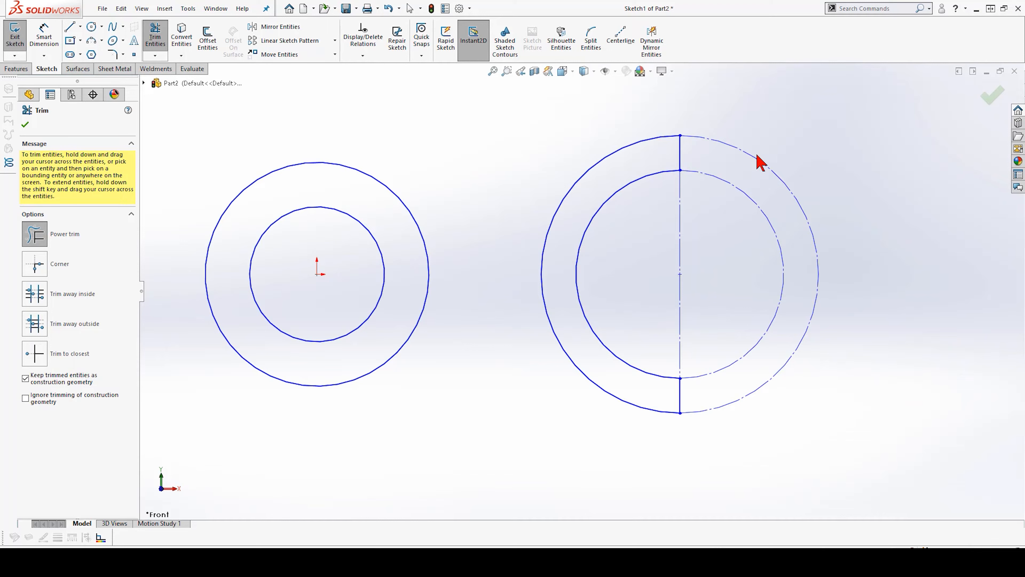
left_click(44, 384)
mouse_move(835, 183)
left_mouse_down()
mouse_move(647, 300)
mouse_move(660, 399)
left_mouse_up()
left_click(25, 124)
scroll(439, 240, "up", 2)
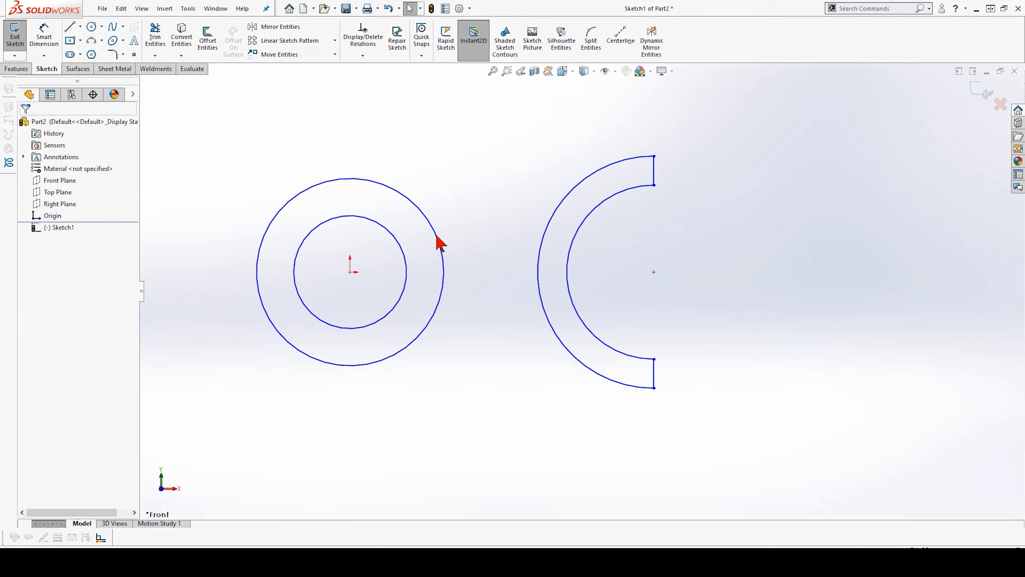
Dimension the two circles at the origin to 70 mm outer and 50 mm inner diameter.
left_click_drag(439, 546, 480, 9)
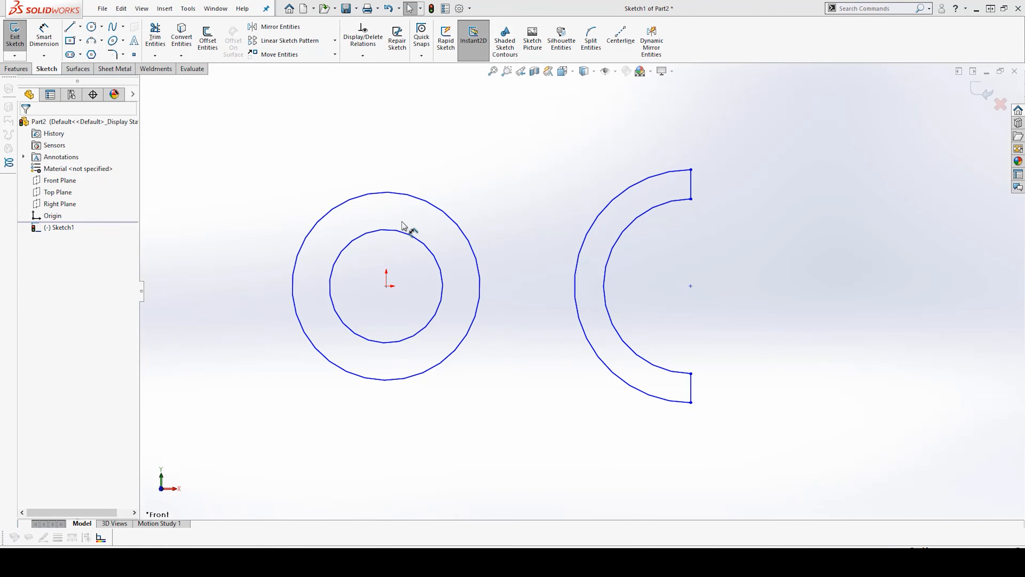
left_click(394, 194)
left_click(382, 122)
type("70")
key("Return")
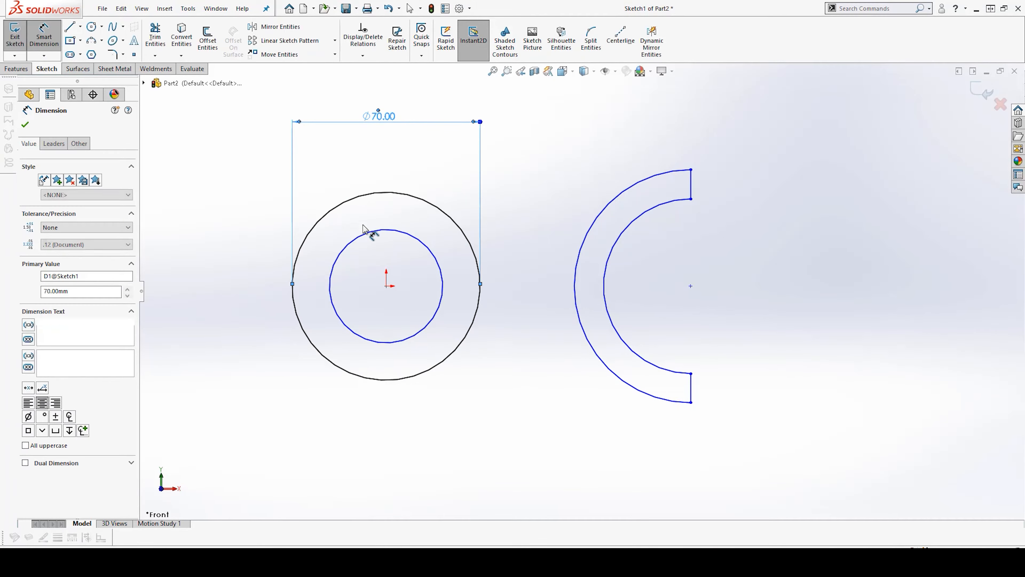
left_click(375, 279)
left_click(368, 283)
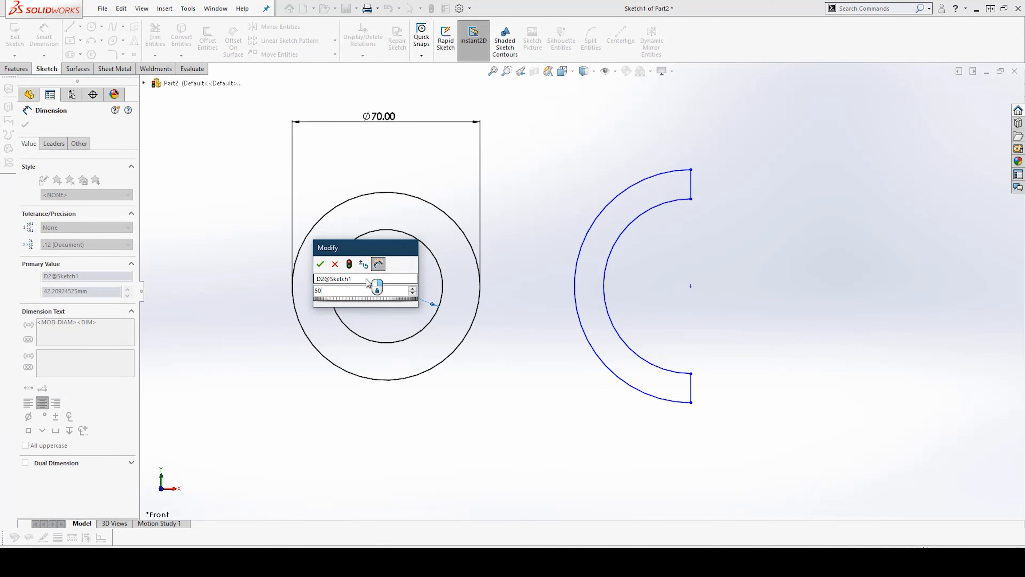
type("50")
key("Return")
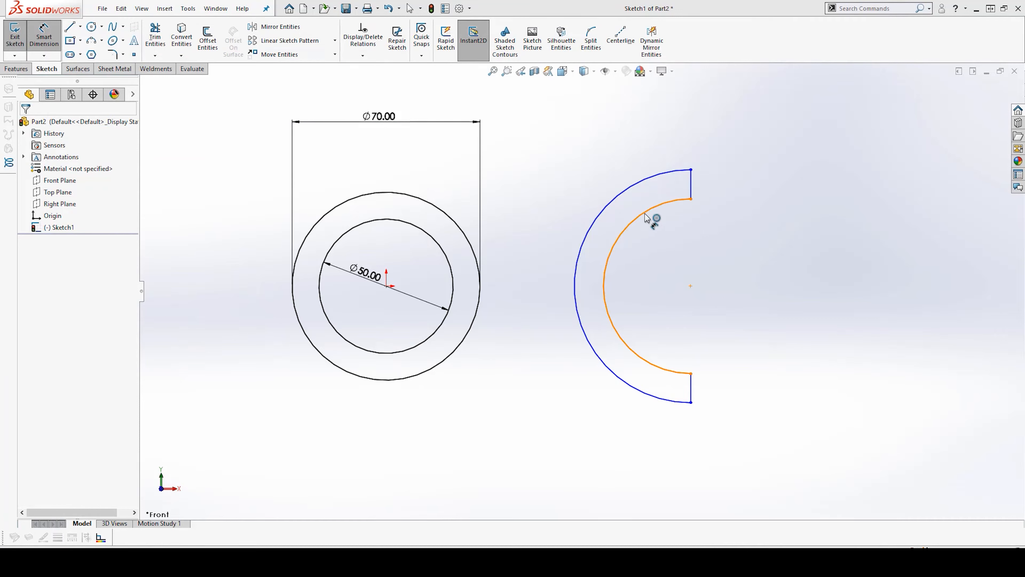
Dimension the right-hand half-ring with a 30 mm inner radius and a 40 mm outer radius.
left_click(647, 218)
left_click(646, 288)
type("30")
key("Return")
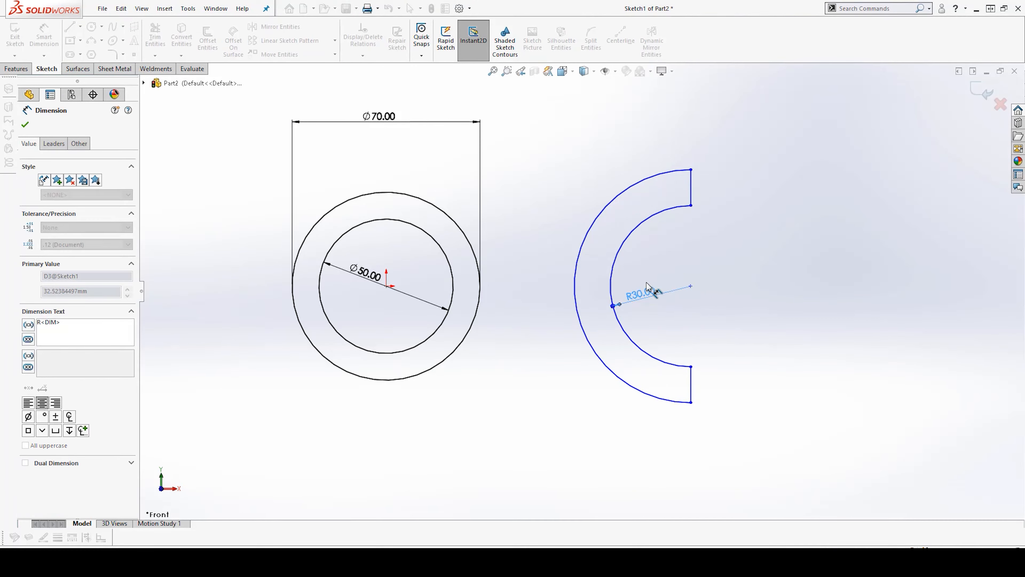
left_click(621, 196)
left_click(586, 122)
type("40")
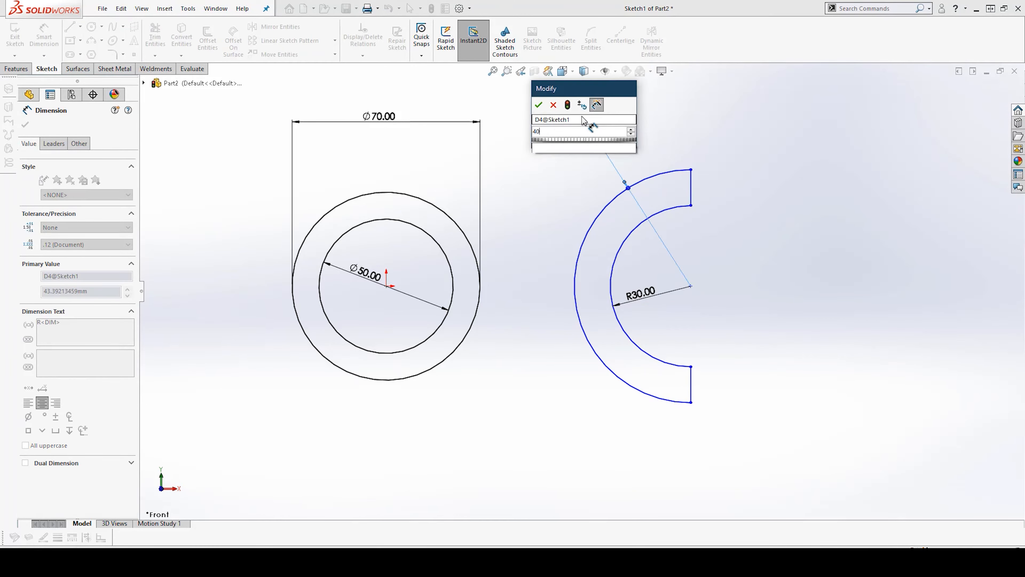
key("Return")
left_click(537, 206)
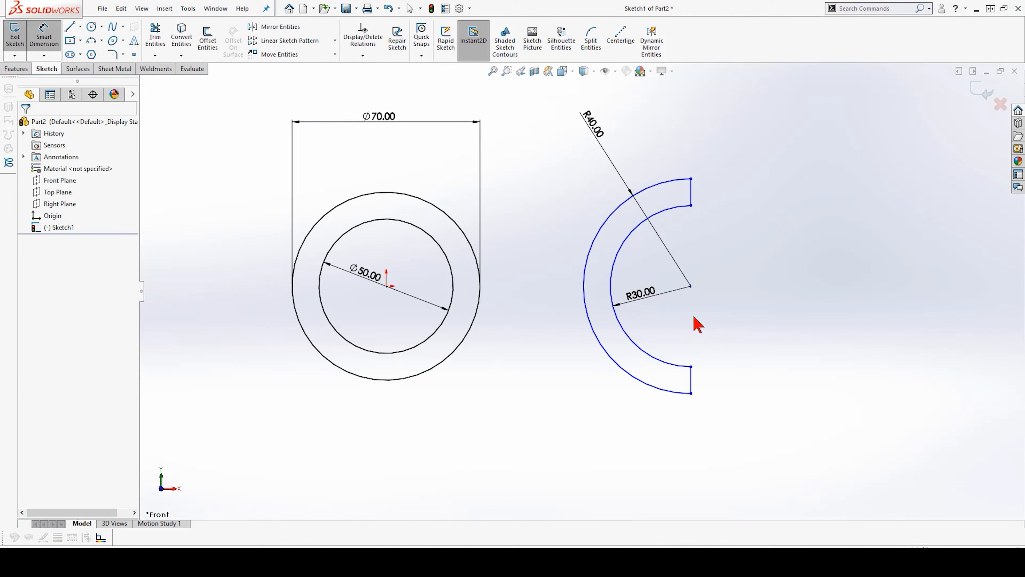
key("Escape")
Add a Horizontal relation between the half-ring's centre point and the origin.
left_click(691, 286)
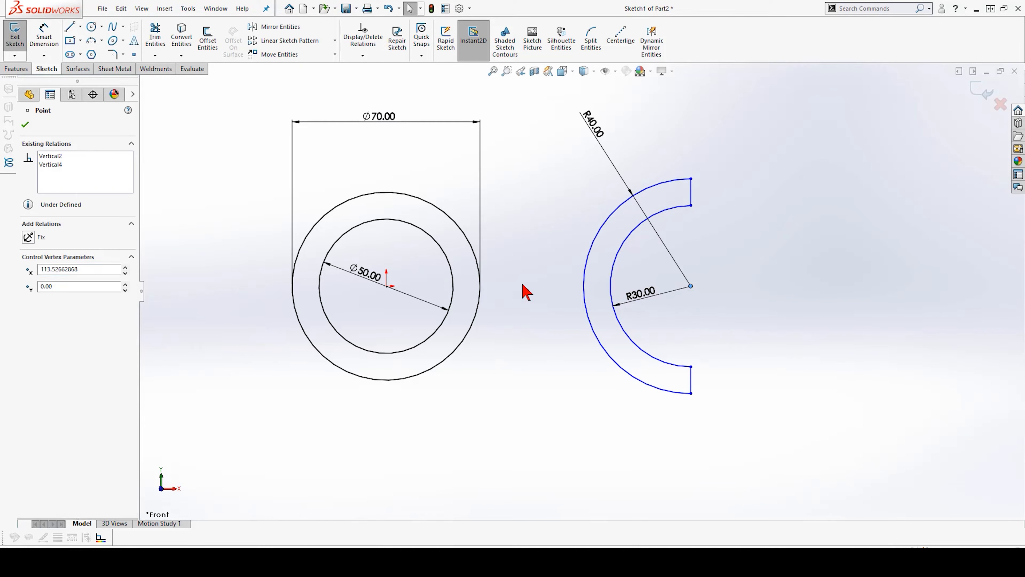
left_click(386, 286, "ctrl")
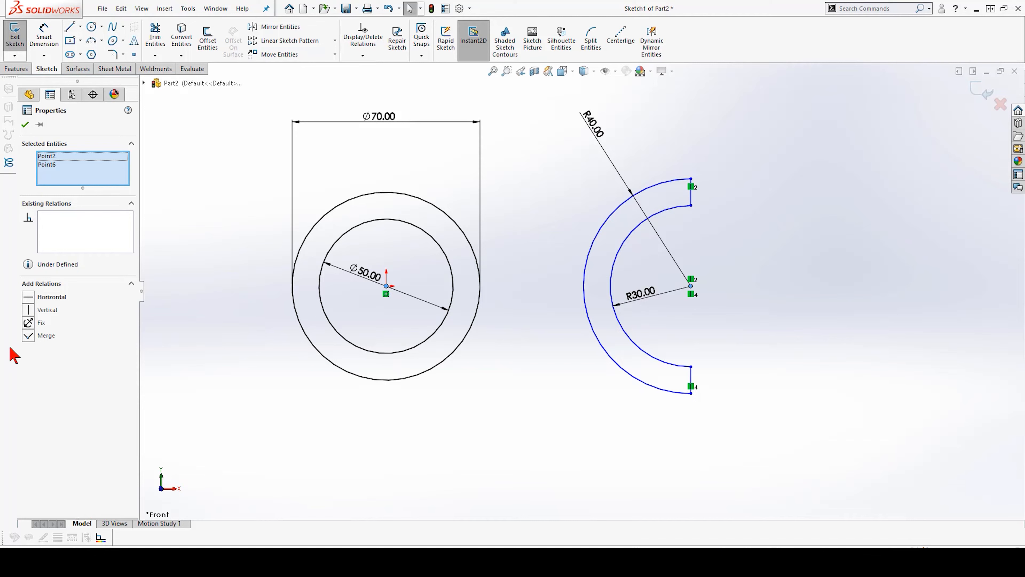
left_click(27, 298)
left_click(423, 426)
Sketch a downward-bowed 3-point arc joining the upper sides of the left outer circle and the right outer arc.
key("alt+Tab")
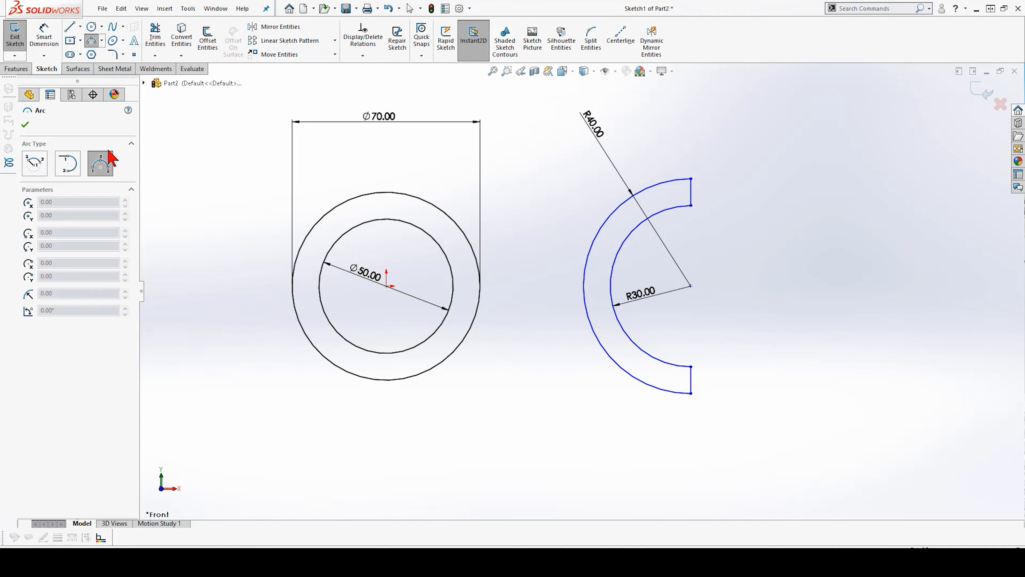
left_click(100, 163)
left_click(419, 198)
left_click(644, 188)
left_click(527, 207)
key("Escape")
Draw a line from the bottom of the left outer circle to the lower part of the right outer arc.
key("l")
left_click(367, 378)
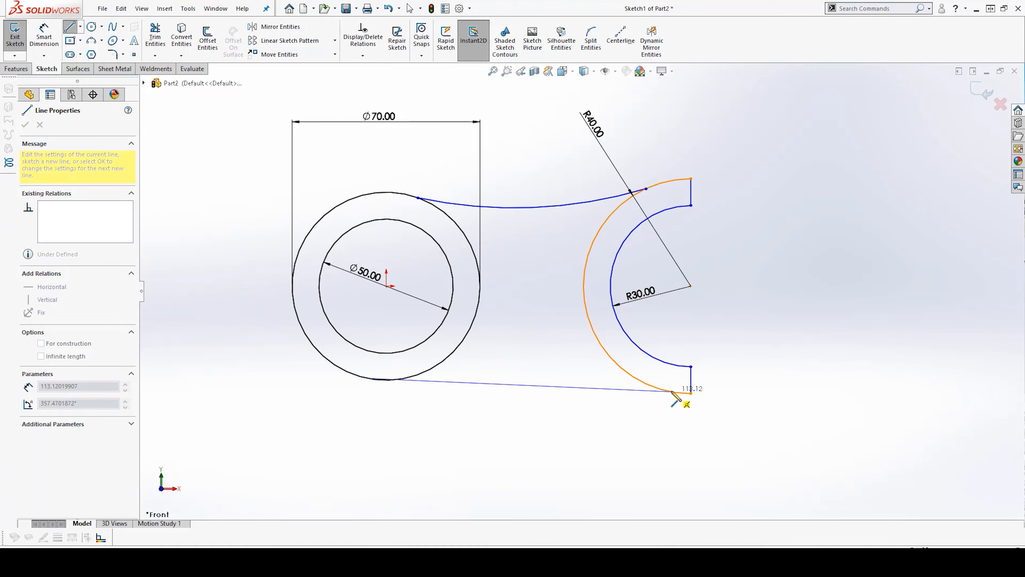
left_click(662, 391)
key("Escape")
key("Escape")
Make the lower connecting line tangent to the right outer arc and the left outer circle.
left_click_drag(671, 381, 601, 424)
key("Escape")
left_click_drag(386, 366, 327, 418)
left_click(27, 299)
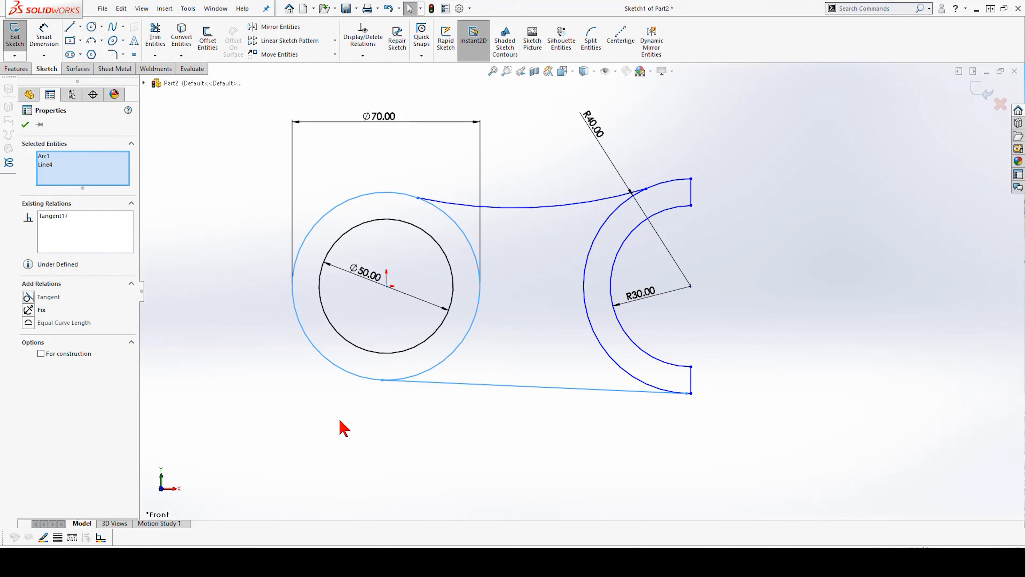
Make the upper connecting arc tangent to both the left outer circle and the right outer arc.
key("Escape")
left_click_drag(454, 174, 391, 218)
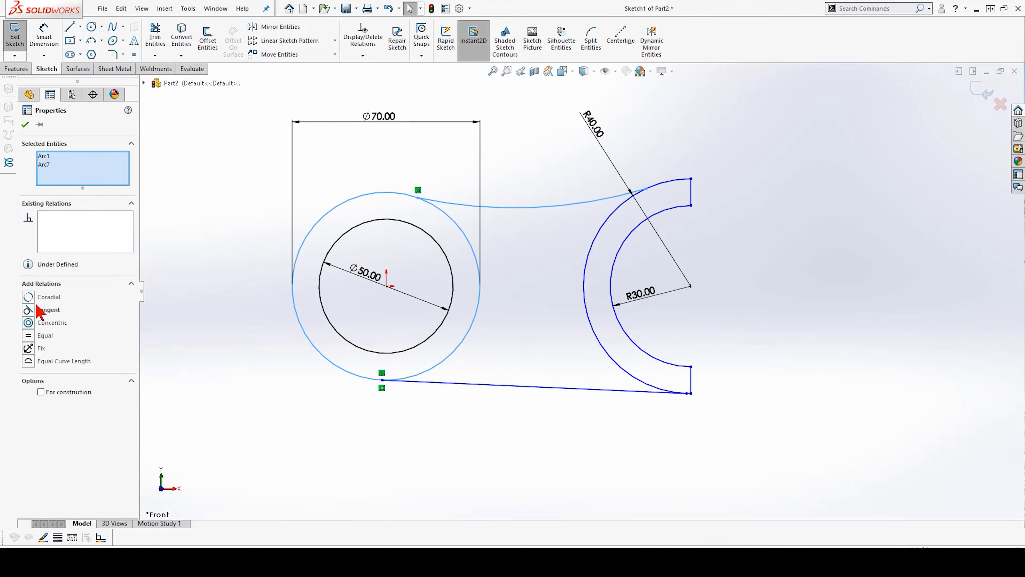
left_click(28, 310)
key("Escape")
left_click_drag(658, 194, 639, 200)
left_click(29, 323)
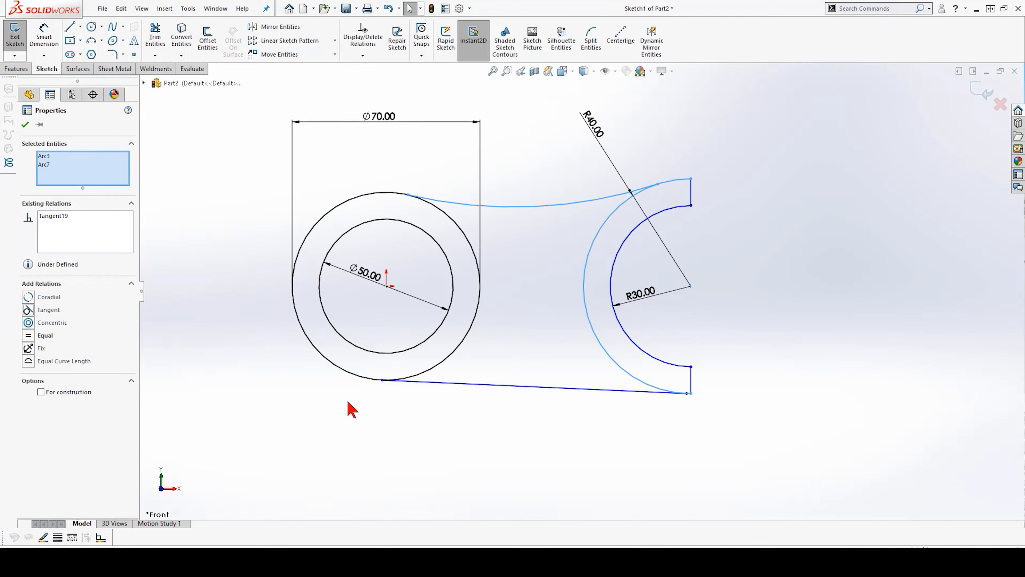
key("Escape")
Dimension the upper connecting arc with a radius of 230 mm.
key("d")
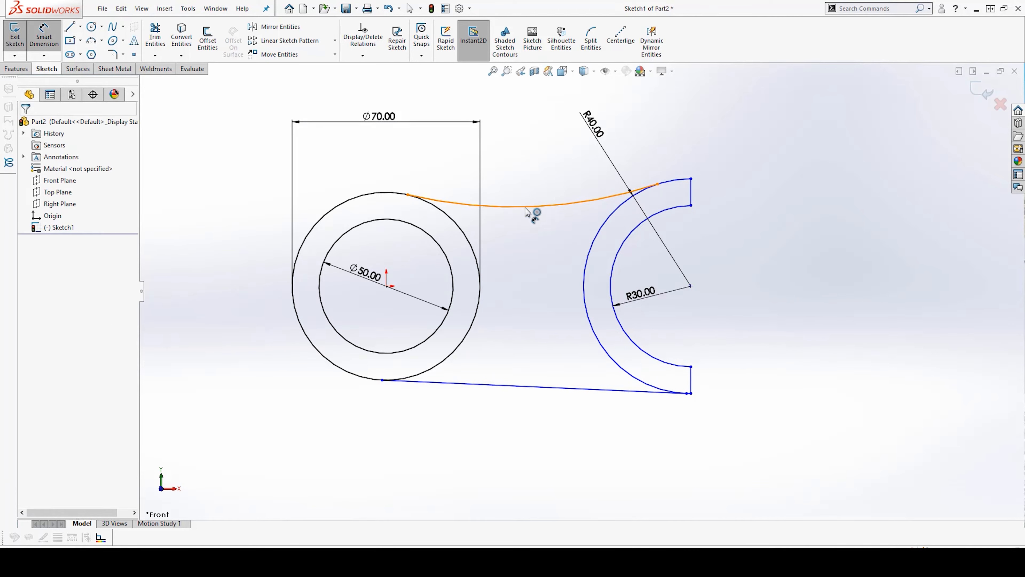
left_click(526, 208)
left_click(537, 174)
type("230")
key("Return")
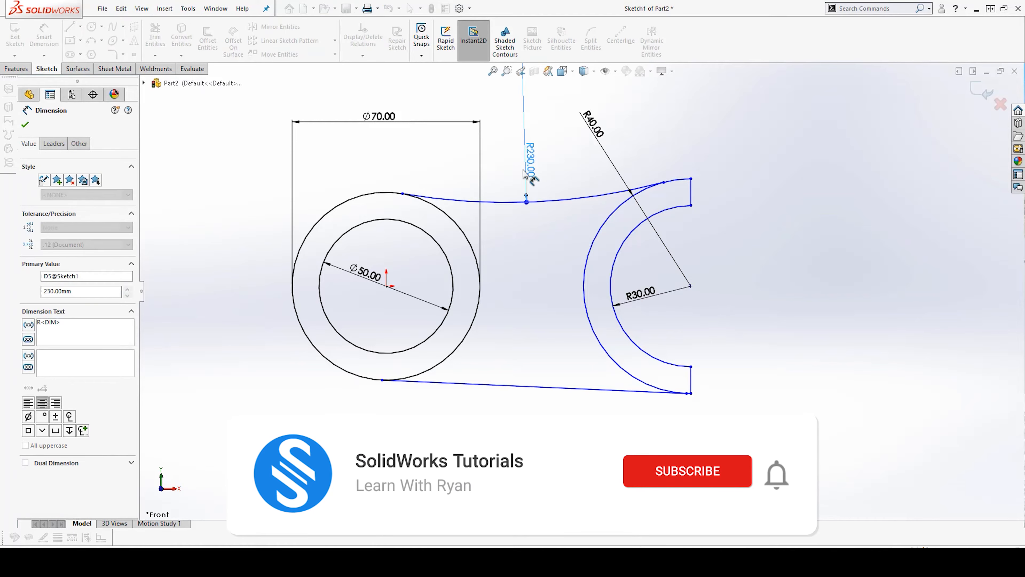
left_click(550, 389)
key("Escape")
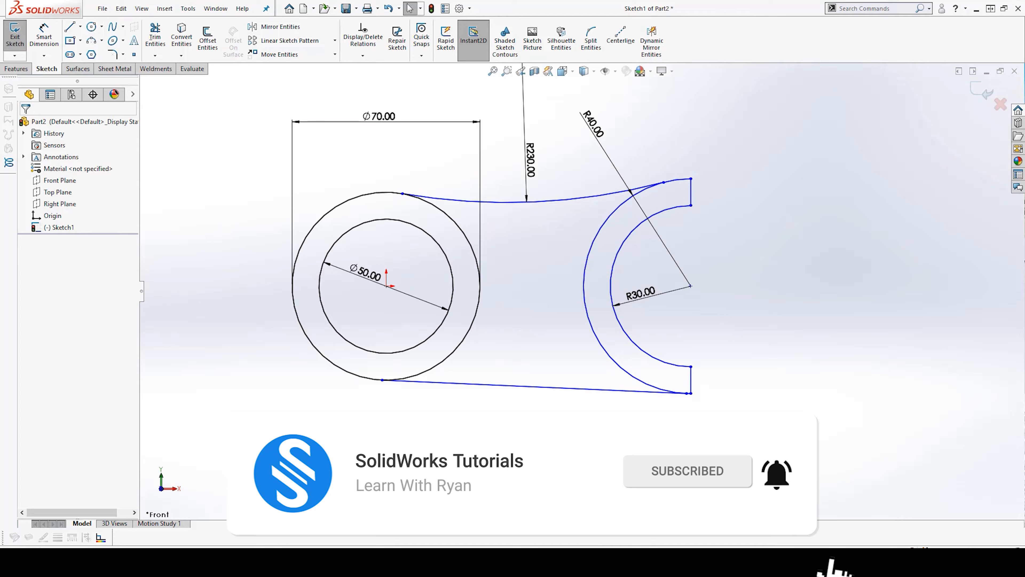
Dimension the overall length from the left edge of the 70 mm circle to the half-ring's vertical end line as 145 mm.
key("alt+Tab")
left_click_drag(112, 20, 454, 1)
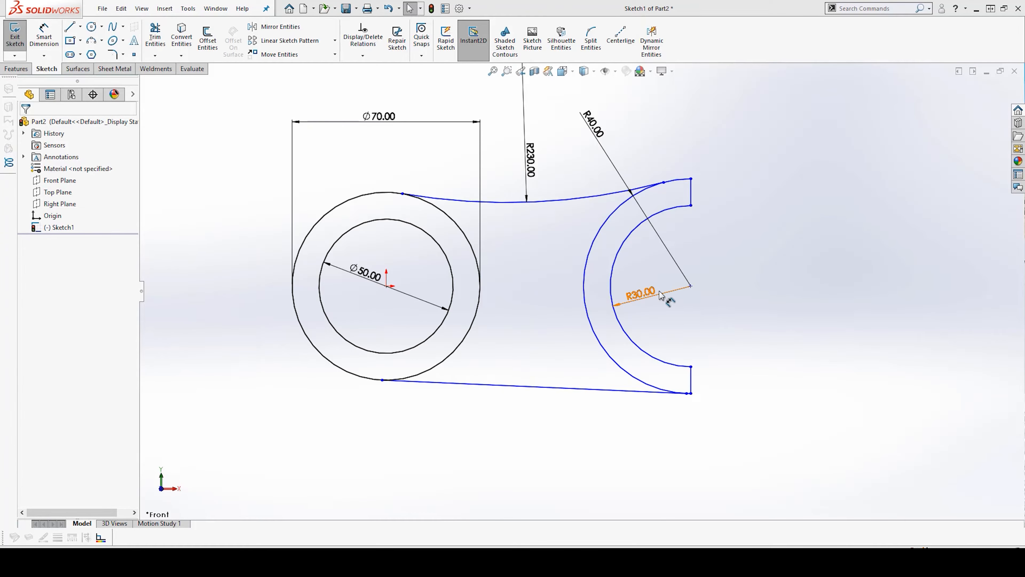
mouse_move(691, 288)
left_mouse_down()
mouse_move(597, 287)
mouse_move(739, 287)
mouse_move(690, 286)
left_mouse_up()
left_click_drag(0, 133, 705, 1)
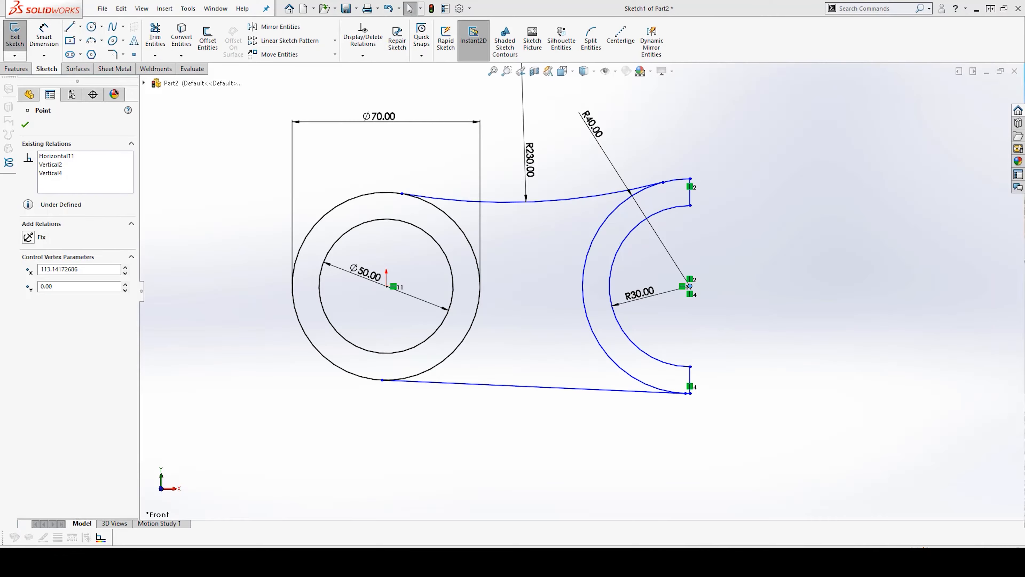
left_click(44, 36)
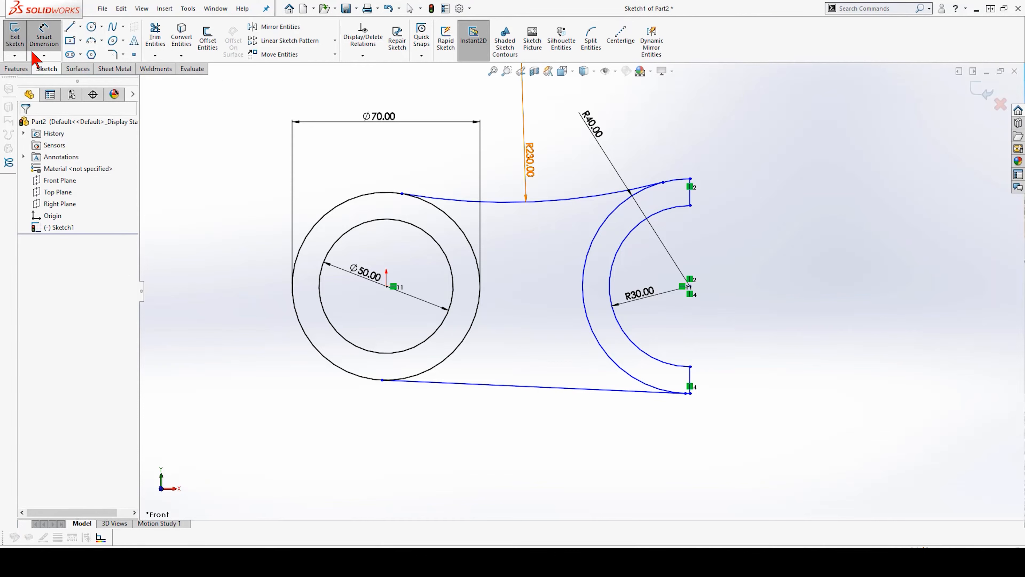
left_click(691, 193)
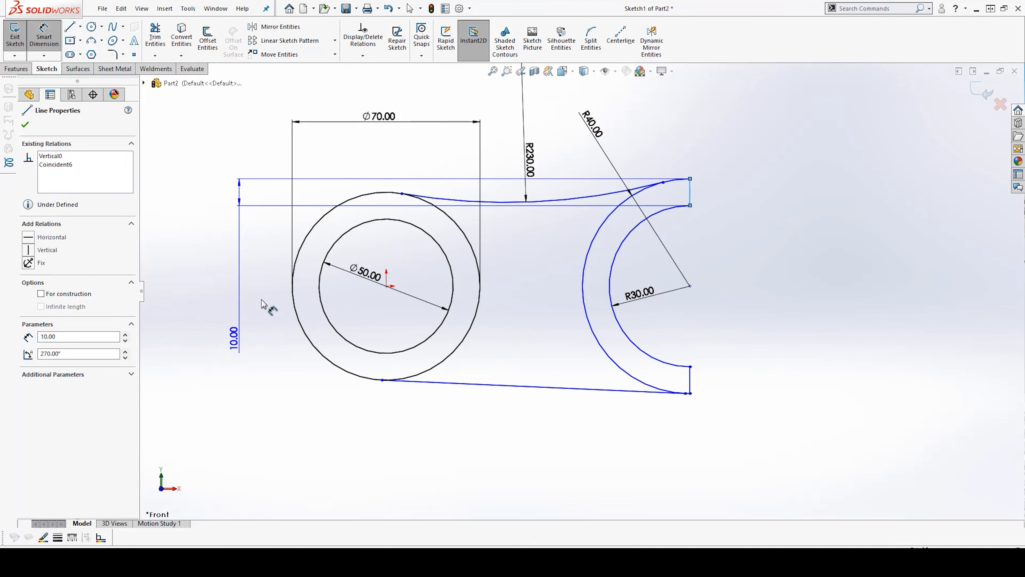
left_click(296, 305)
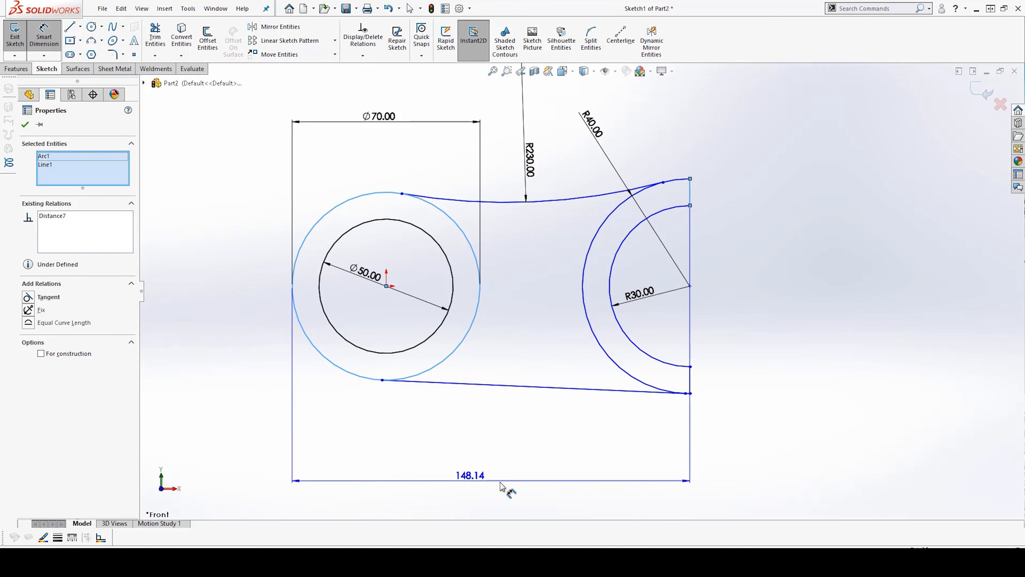
left_click(490, 434)
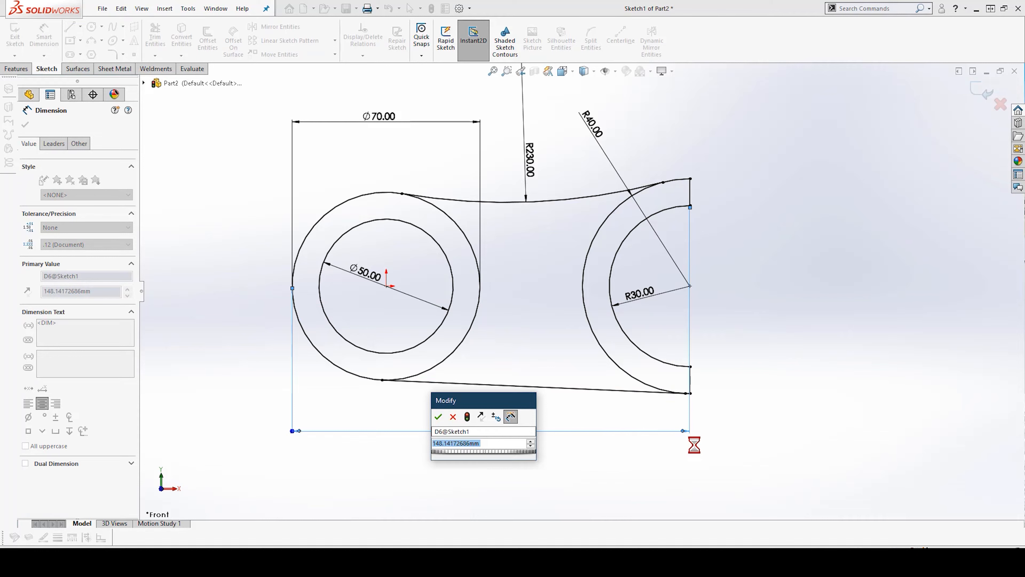
type("145")
key("Return")
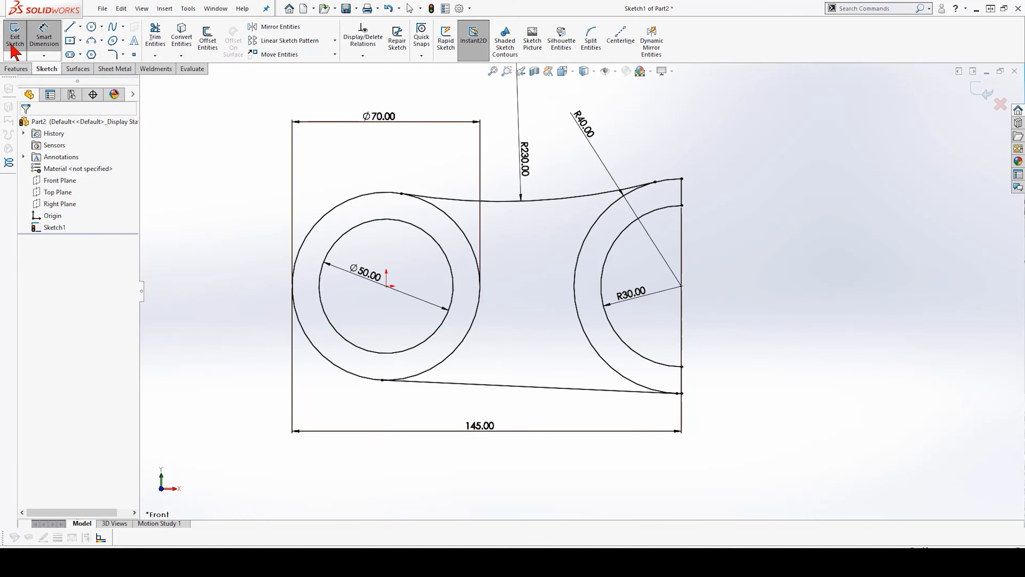
Extrude the web region between the two rings 10 mm with the Blind end condition.
key("alt+Tab")
double_click(552, 168)
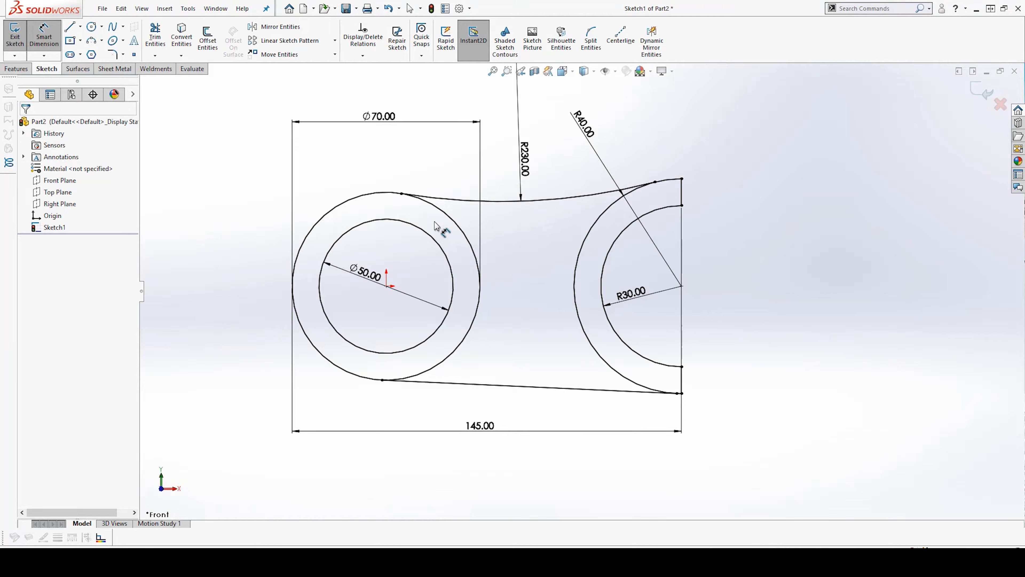
left_click(16, 69)
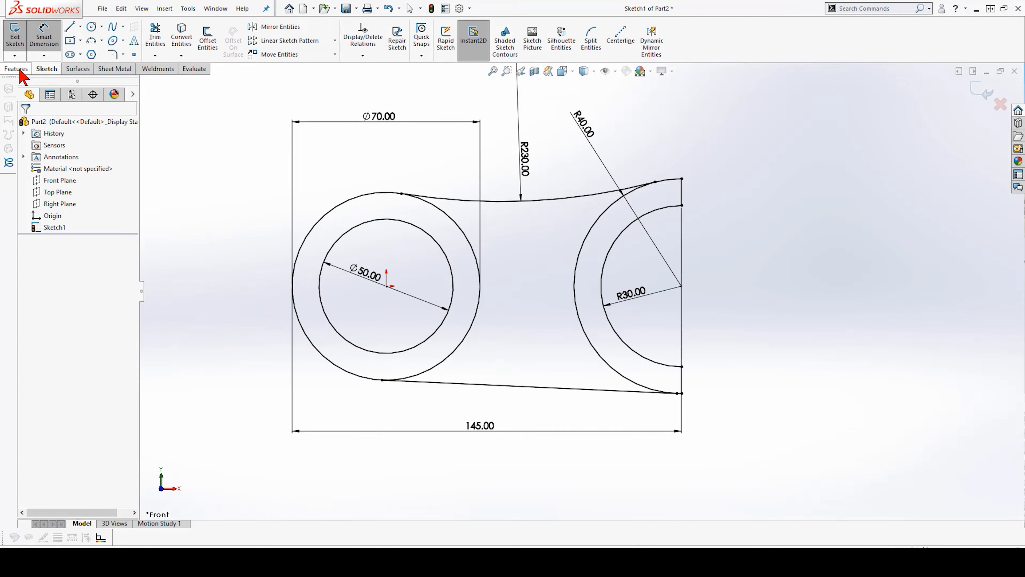
left_click(19, 37)
left_click(610, 289)
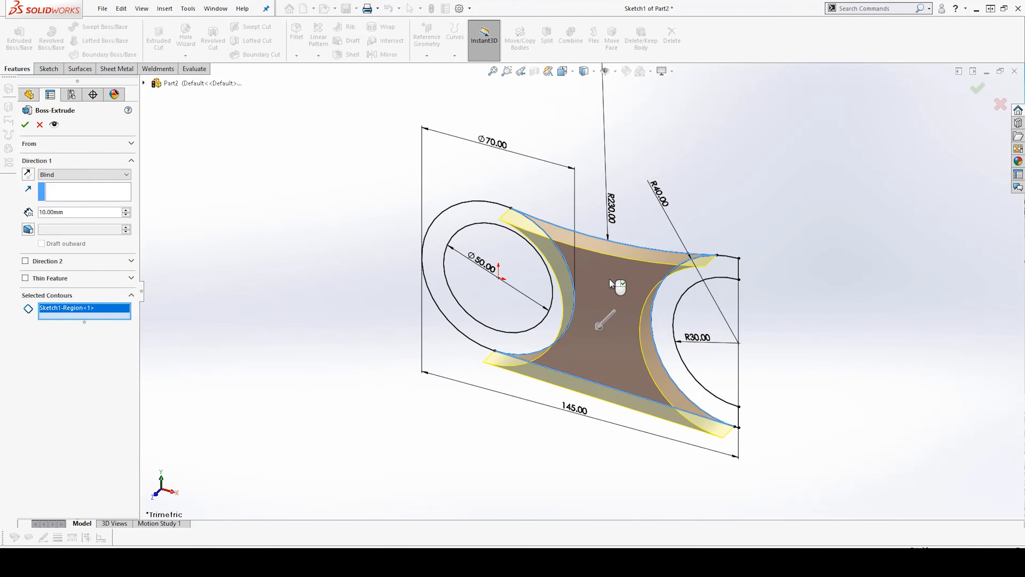
left_click(70, 174)
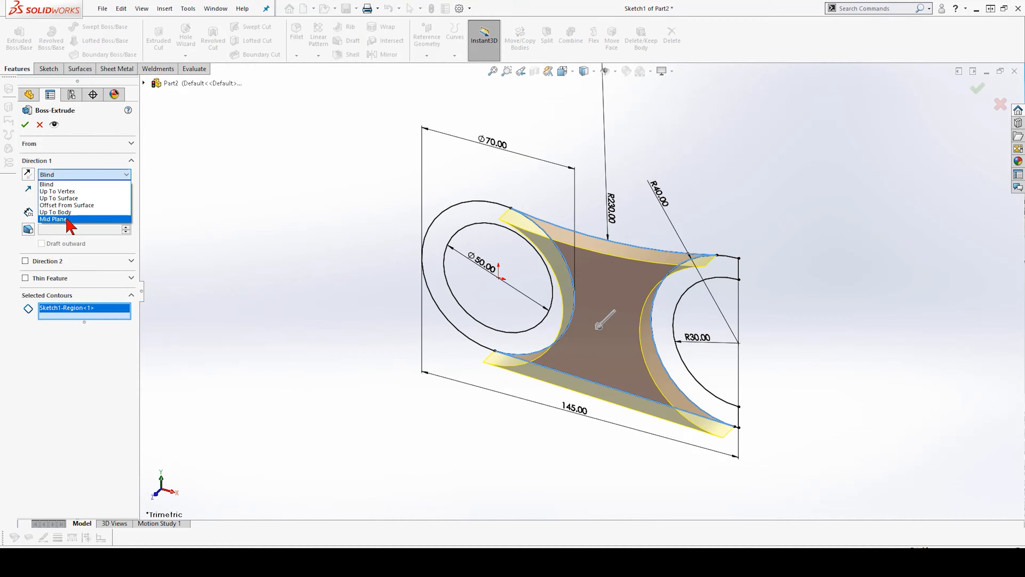
left_click(61, 218)
left_click(71, 174)
left_click(57, 182)
key("Return")
Start a Blind extrusion of the ring and half-ring regions of the web's sketch with a depth of 30 mm.
middle_click_drag(540, 446, 876, 281)
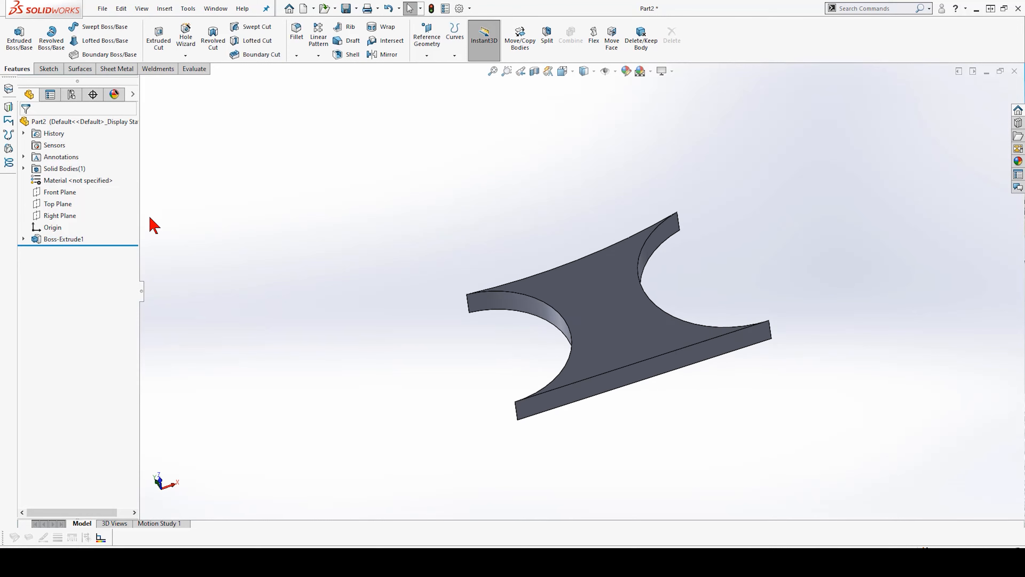
left_click(24, 239)
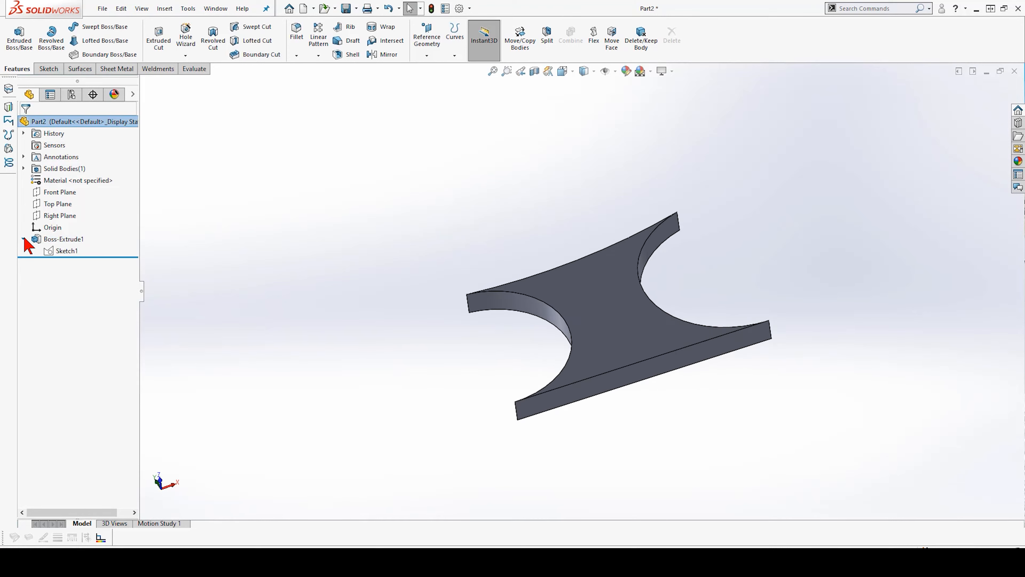
left_click(64, 251)
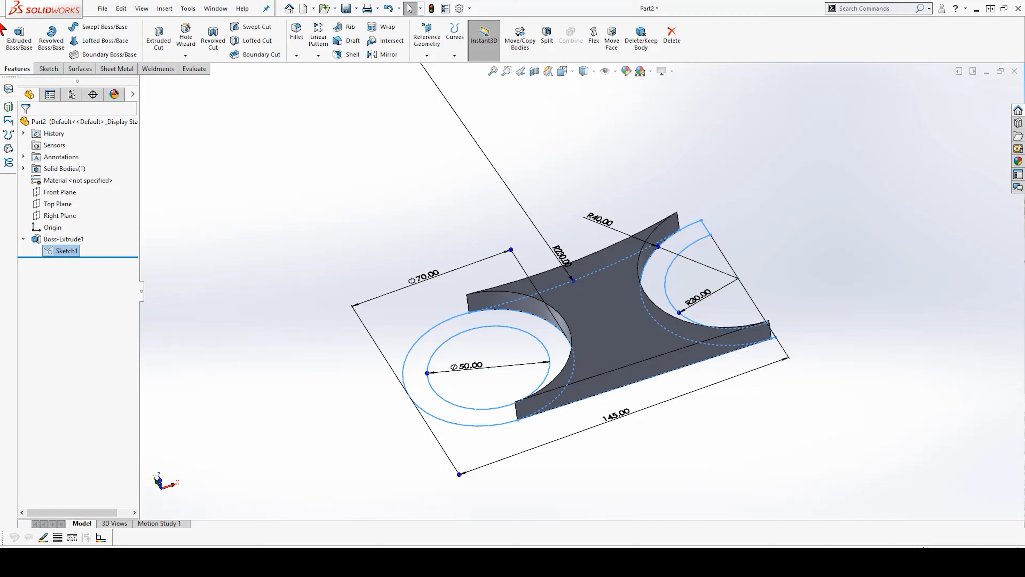
left_click(19, 37)
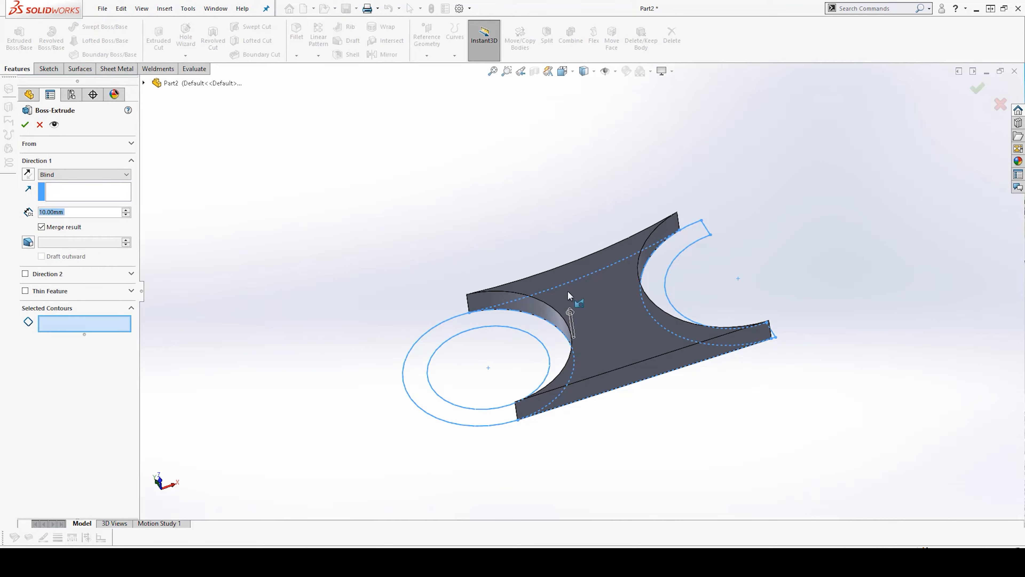
left_click(563, 330)
left_click(687, 239)
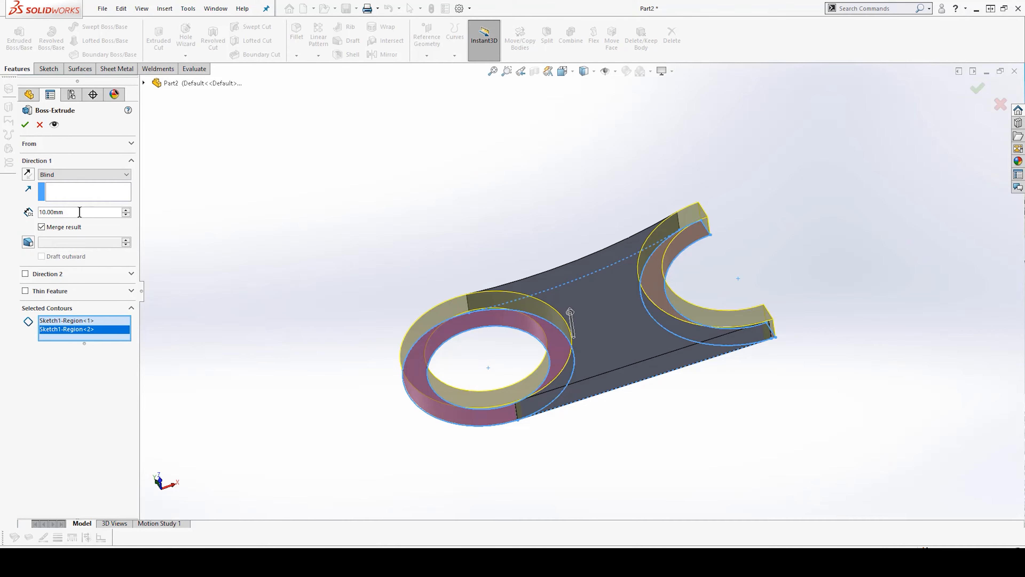
type("30")
key("Return")
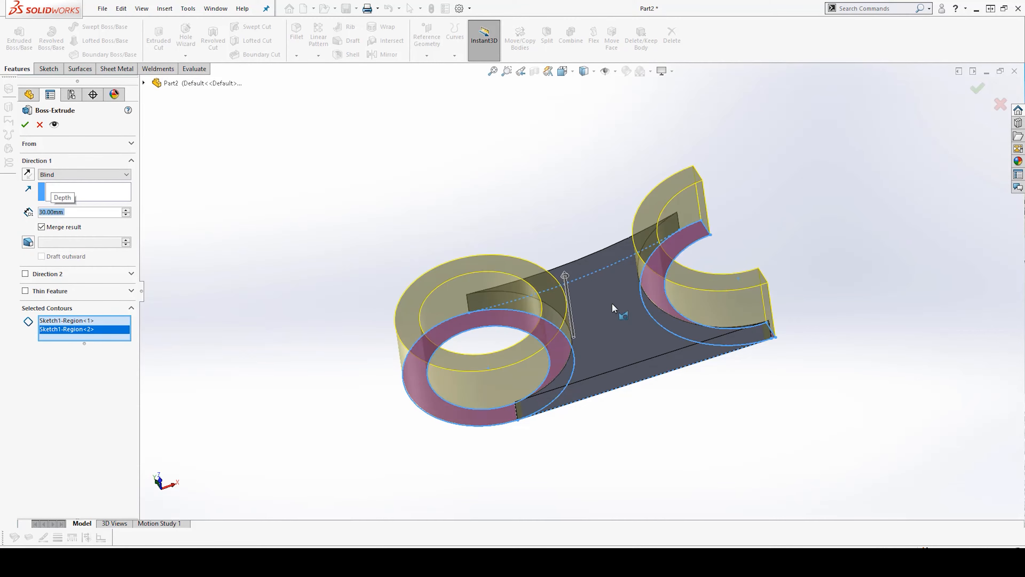
Set the ring and half-ring extrusion's depth to 15 mm and accept the feature.
left_click_drag(363, 545, 561, 1)
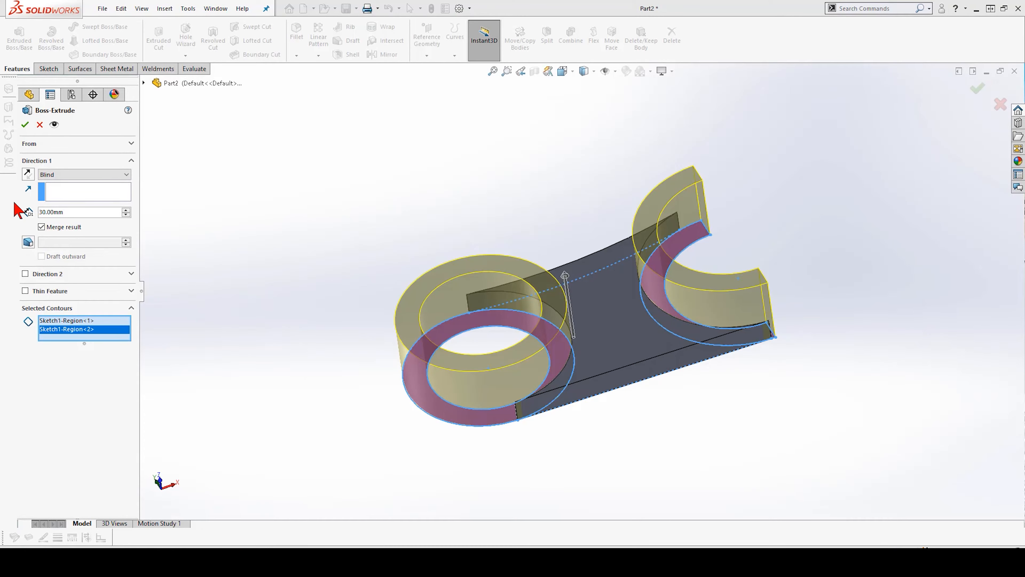
left_click(73, 212)
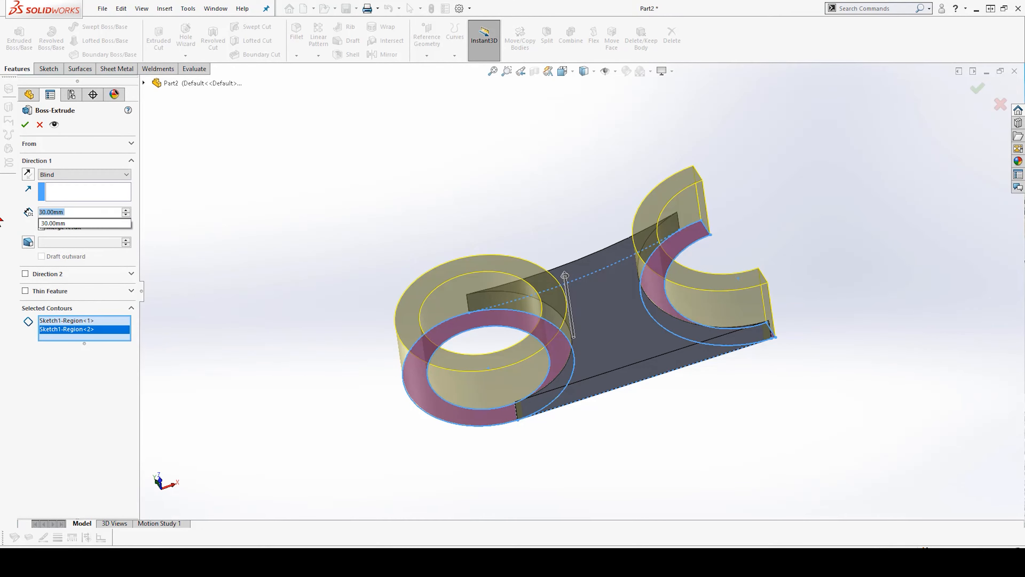
key("Return")
left_click(25, 125)
Edit the web extrusion between the two rings and set its depth to 5 mm.
left_click(608, 286)
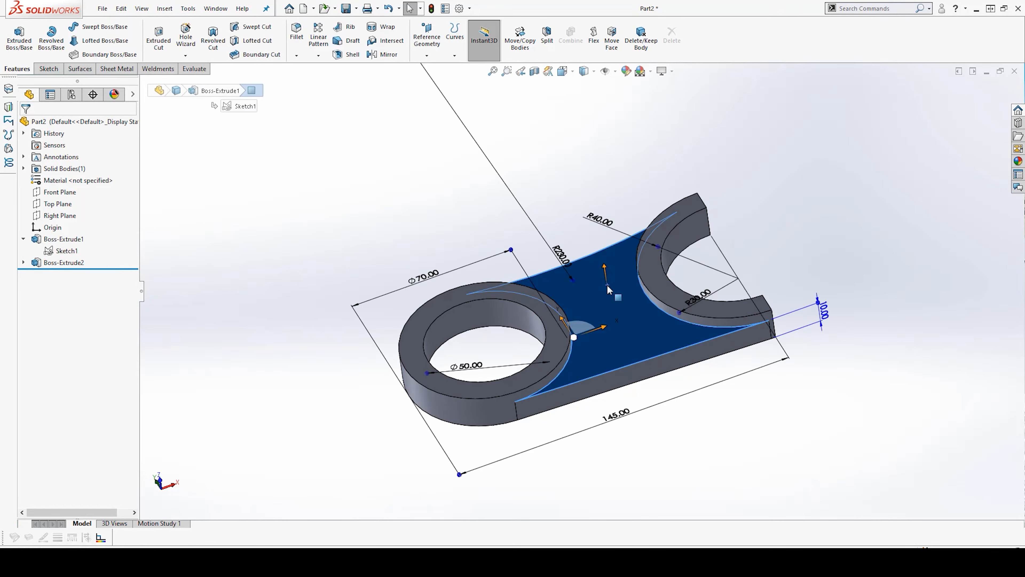
left_click(639, 239)
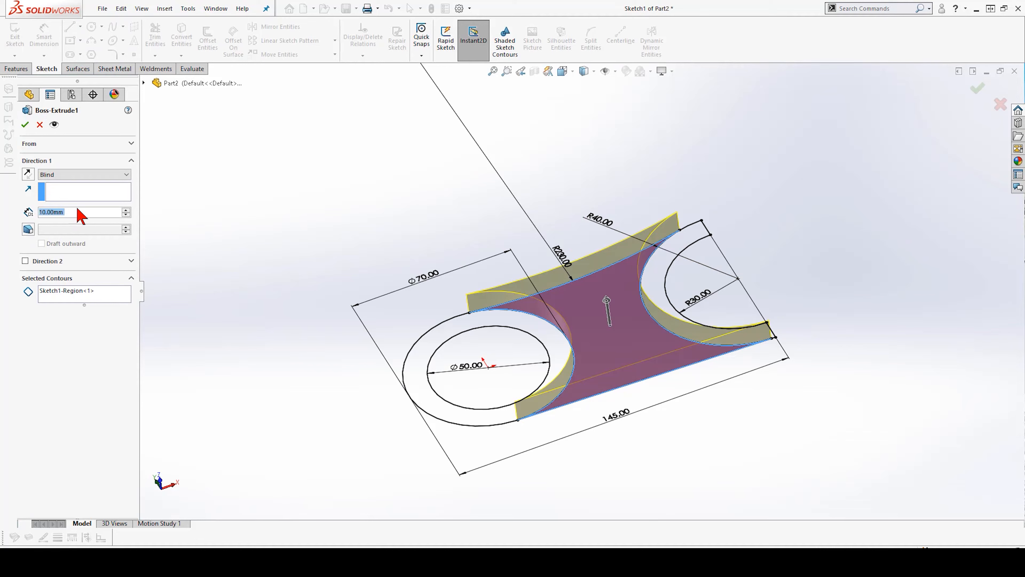
type("5")
key("Return")
left_click(21, 126)
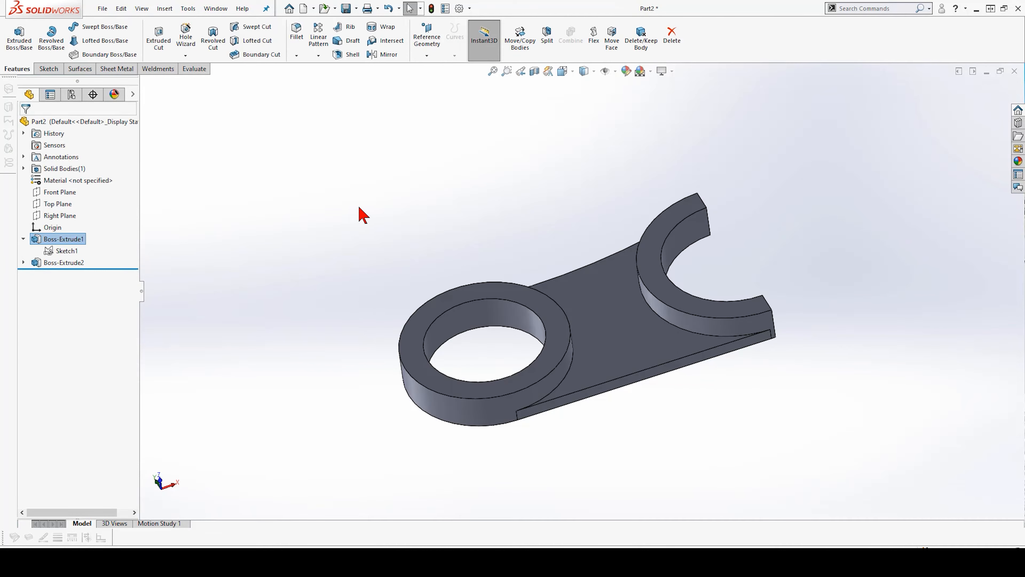
Chamfer the two curved edges where the web meets the ring and the half-ring at 5 mm and 45°.
scroll(646, 375, "down", 3)
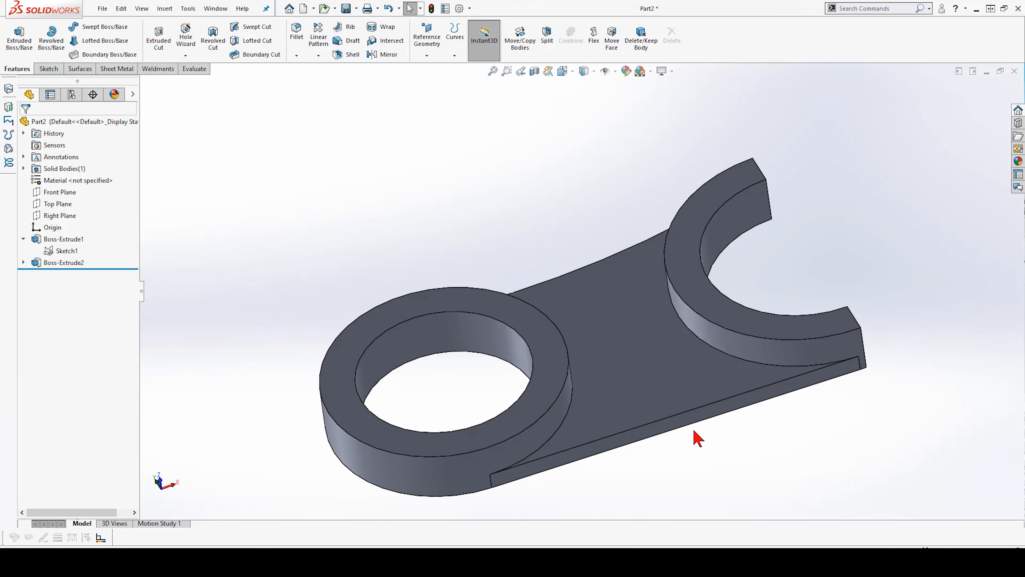
left_click_drag(0, 77, 569, 1)
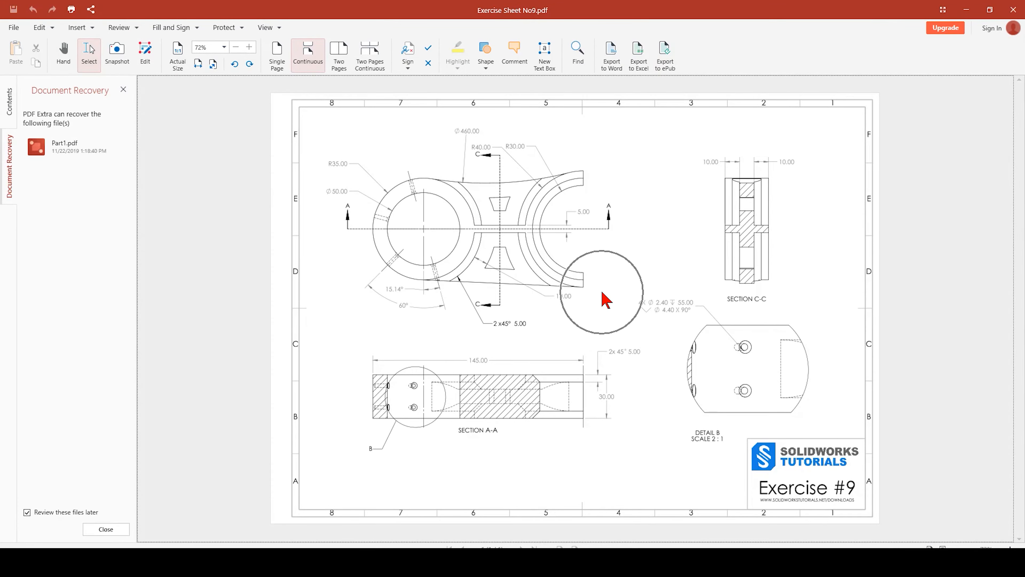
scroll(572, 290, "up", 1, "ctrl")
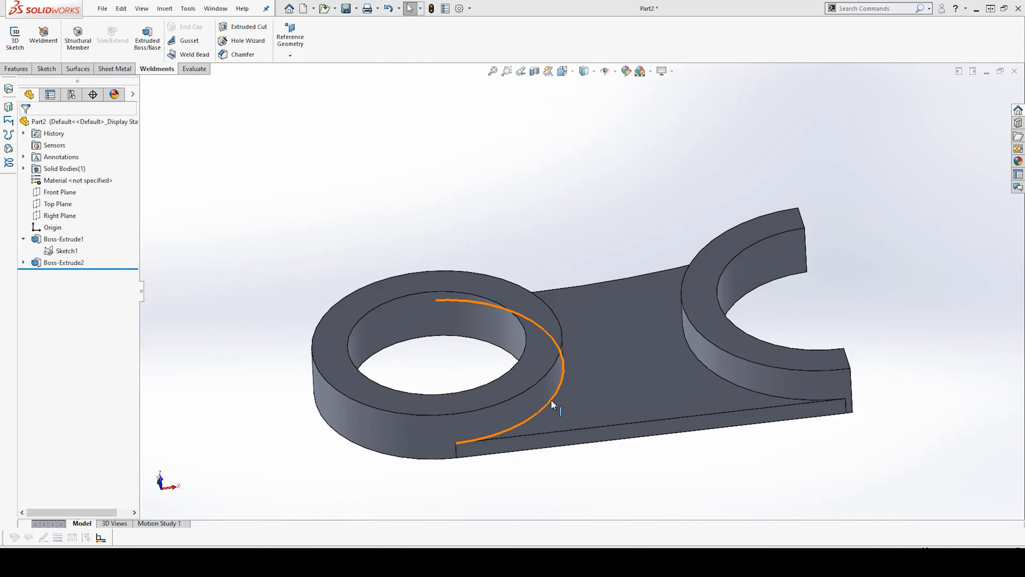
left_click(552, 397)
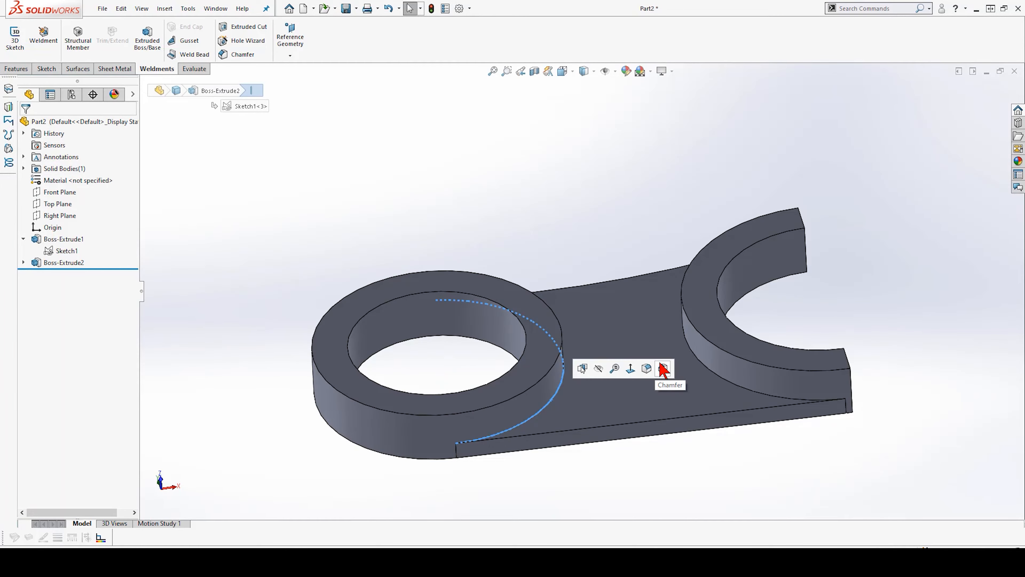
key("f")
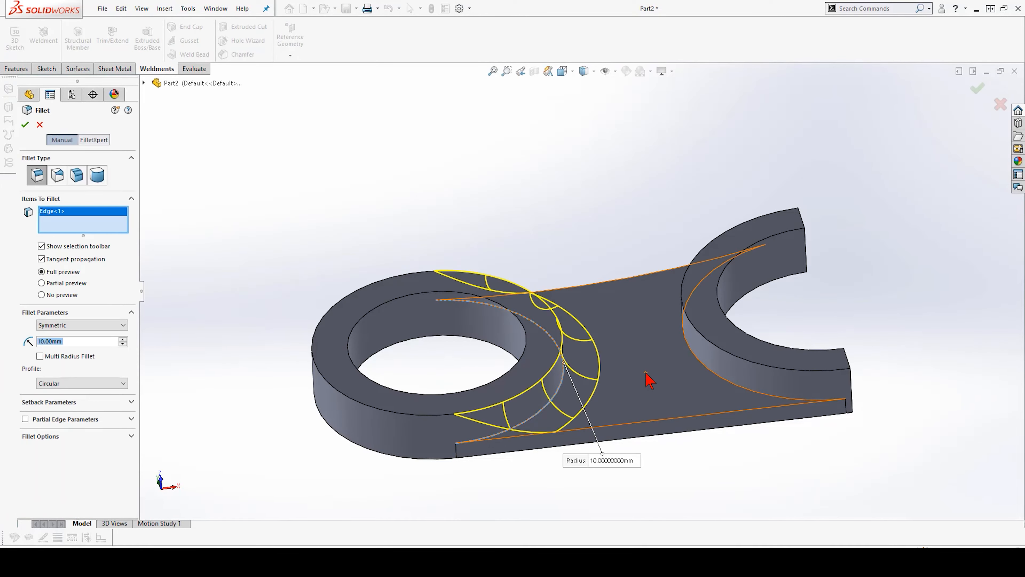
key("Escape")
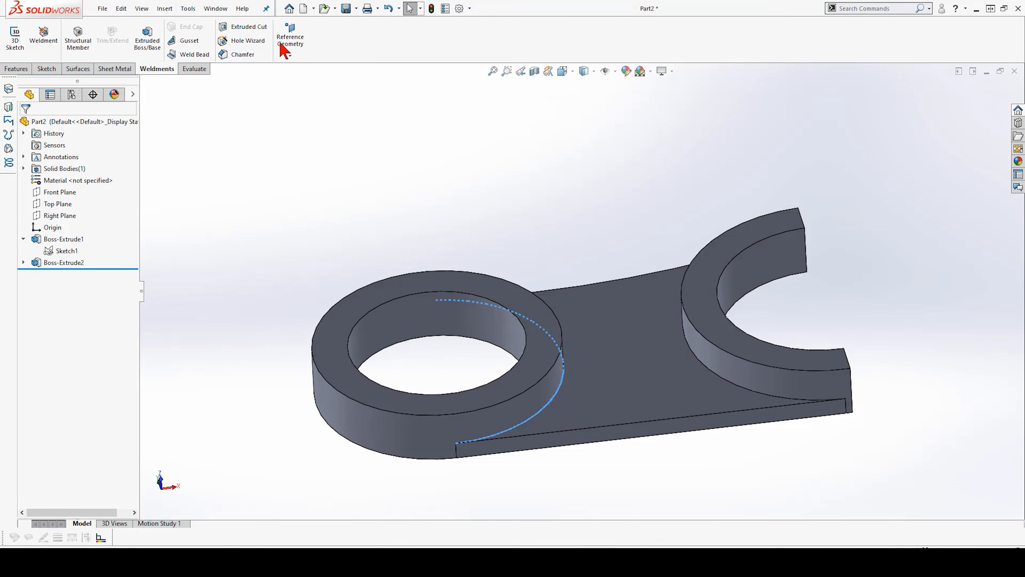
left_click(242, 55)
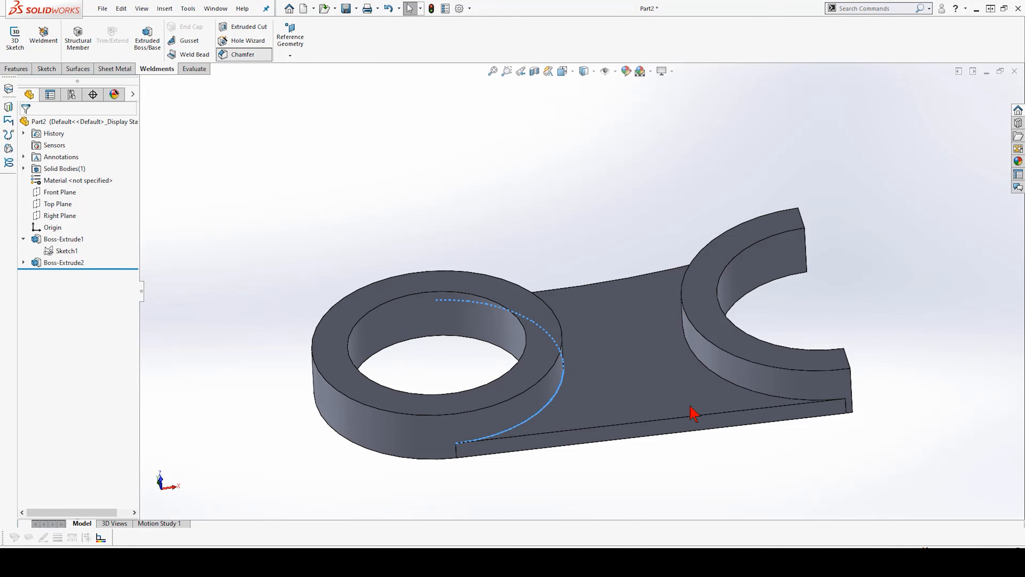
left_click(706, 366)
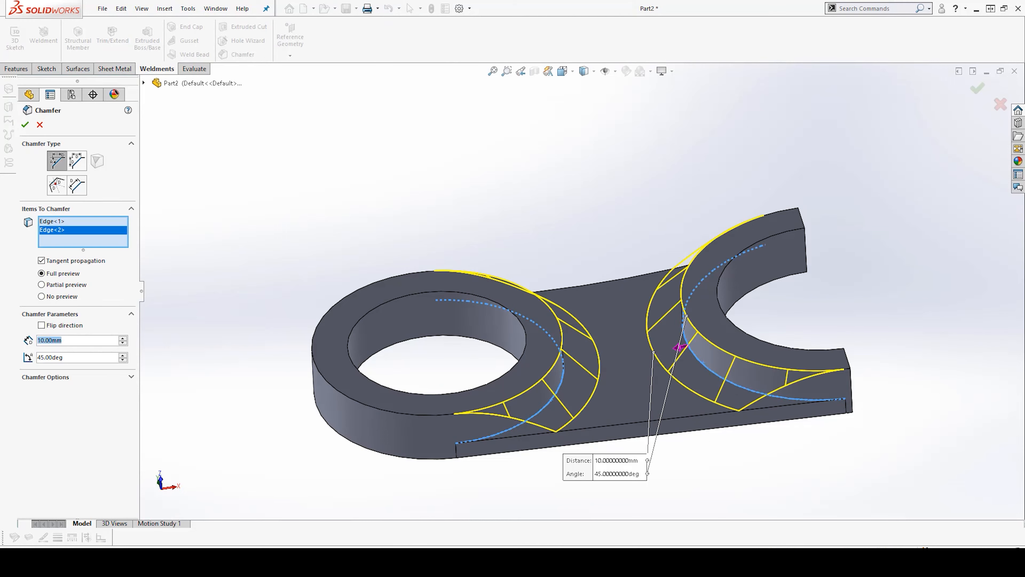
type("5")
key("Return")
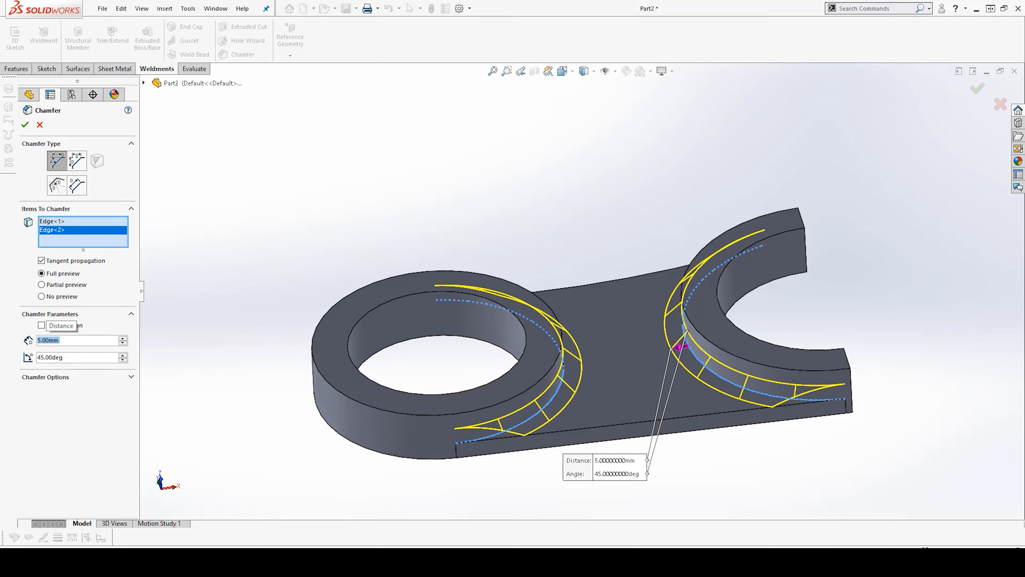
left_click(24, 125)
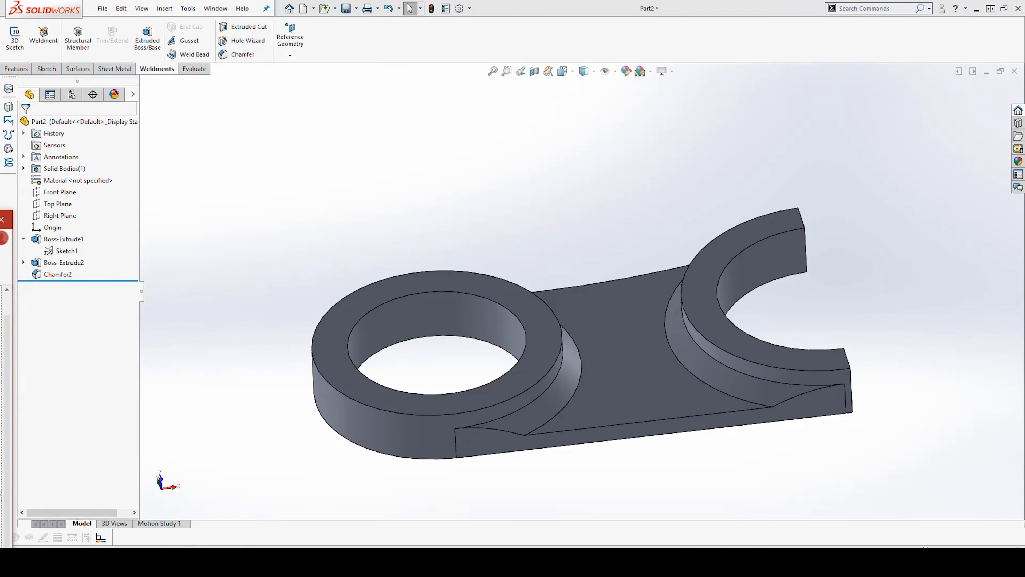
Start a sketch on the Top Plane, viewed normal to it, and show the model with hidden lines visible.
left_click(55, 204)
mouse_move(525, 323)
middle_mouse_down()
mouse_move(618, 292)
mouse_move(598, 340)
mouse_move(404, 426)
mouse_move(461, 330)
mouse_move(452, 331)
middle_mouse_up()
left_click(46, 68)
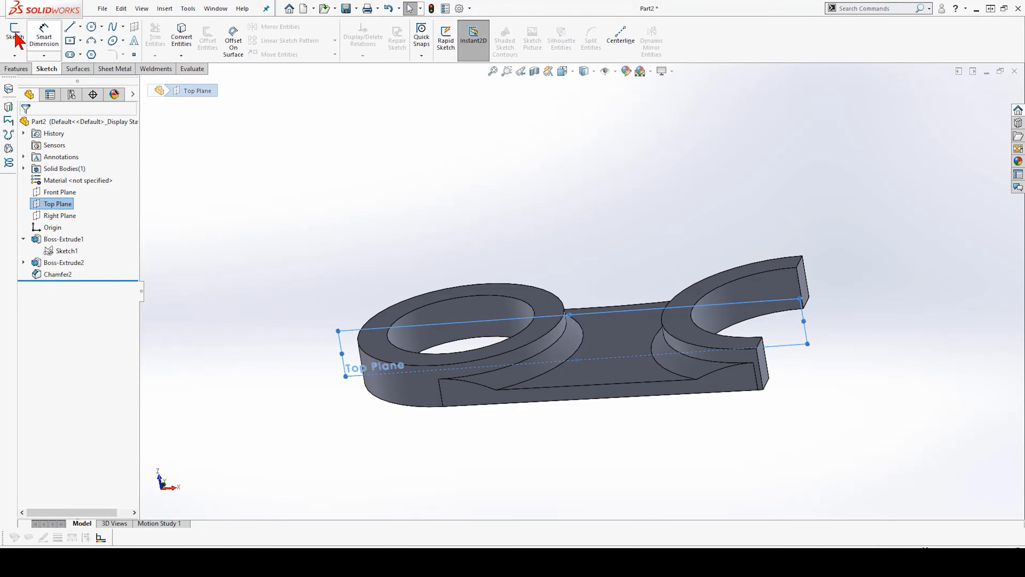
left_click(15, 37)
left_click(584, 252)
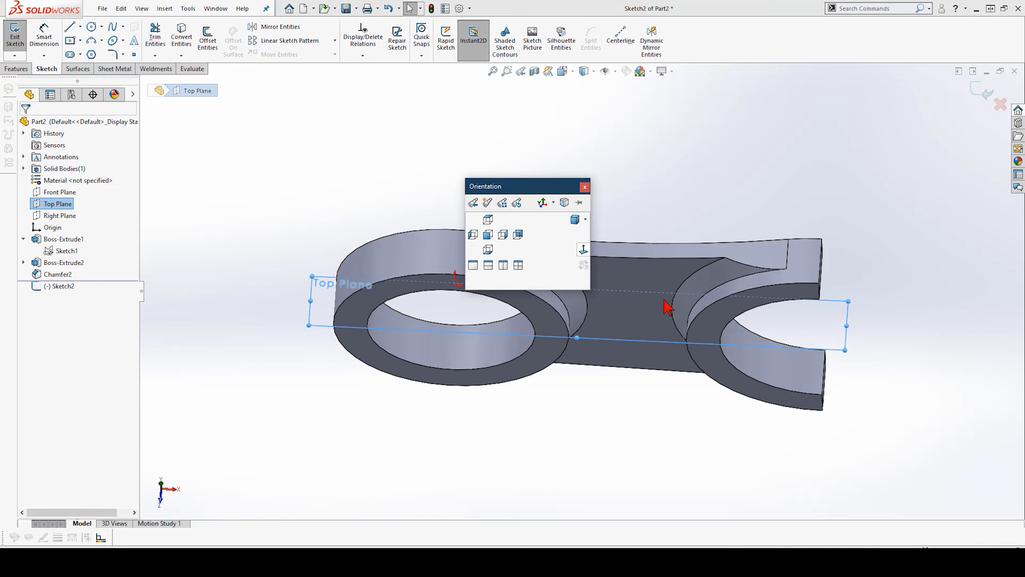
key("l")
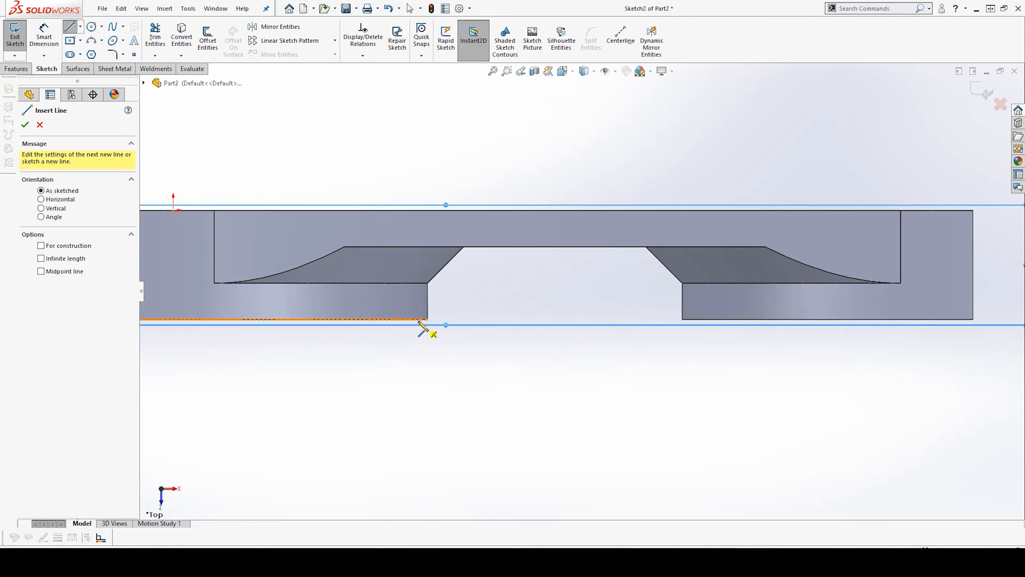
left_click(594, 72)
left_click(585, 131)
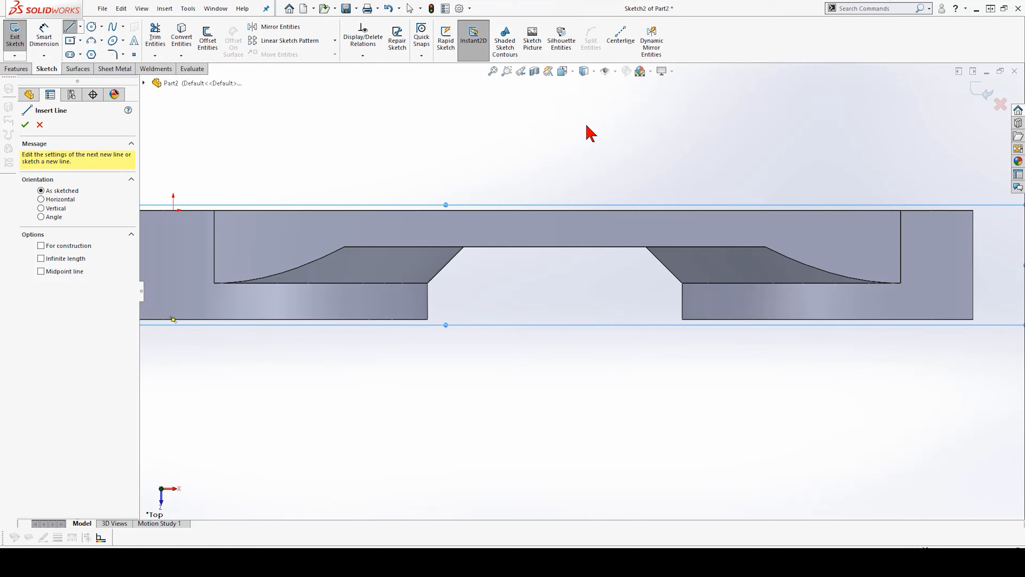
Sketch a closed rectangular rib outline from the ring's inner wall to the half-ring's inner wall, spanning their full height.
left_click(355, 320)
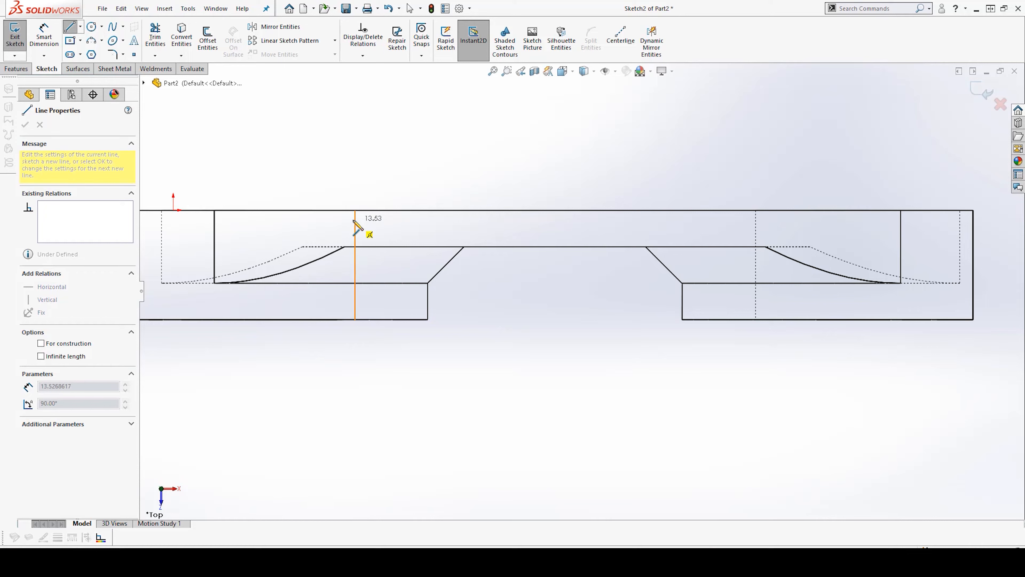
left_click(355, 210)
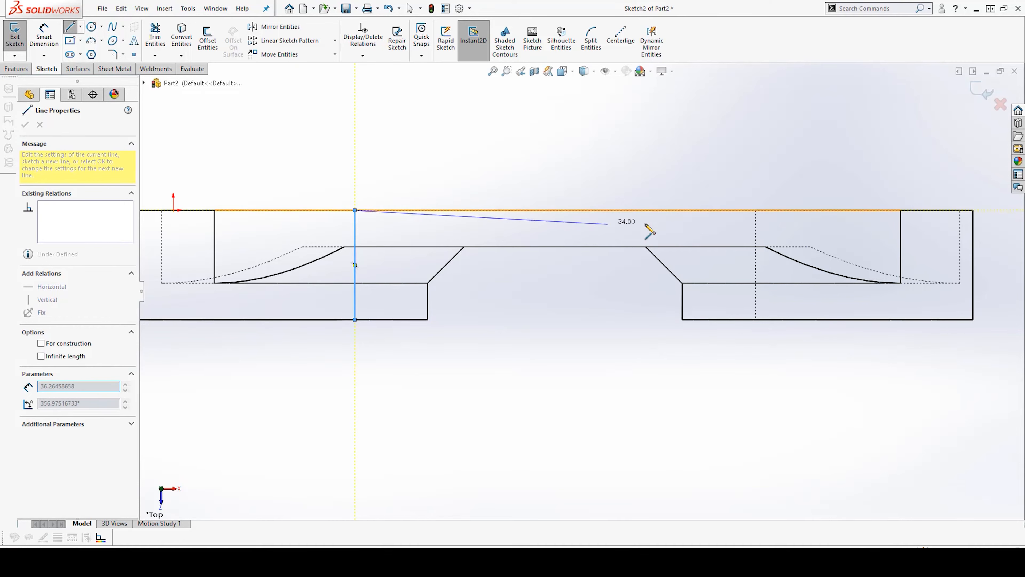
left_click(755, 210)
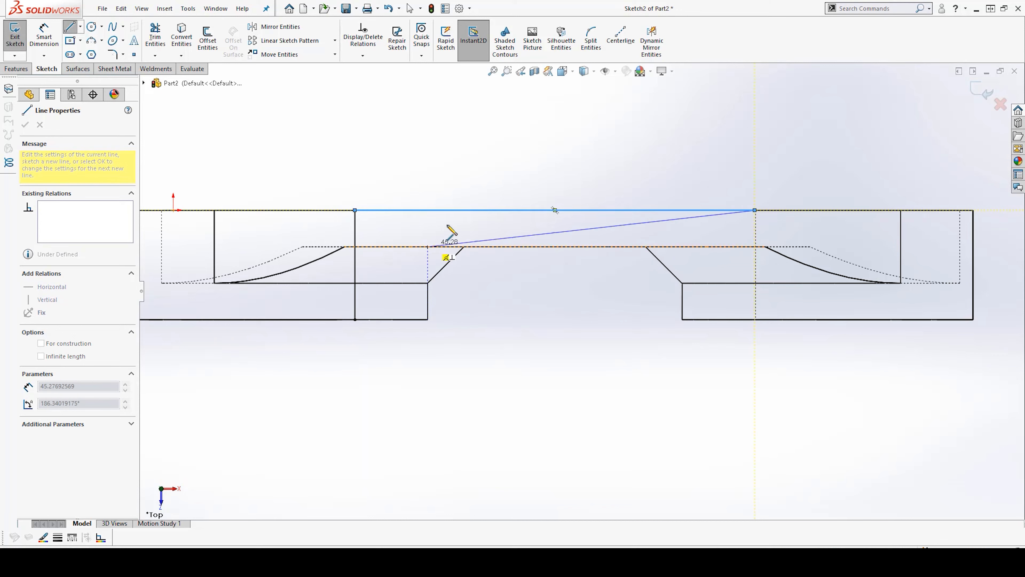
left_click(756, 319)
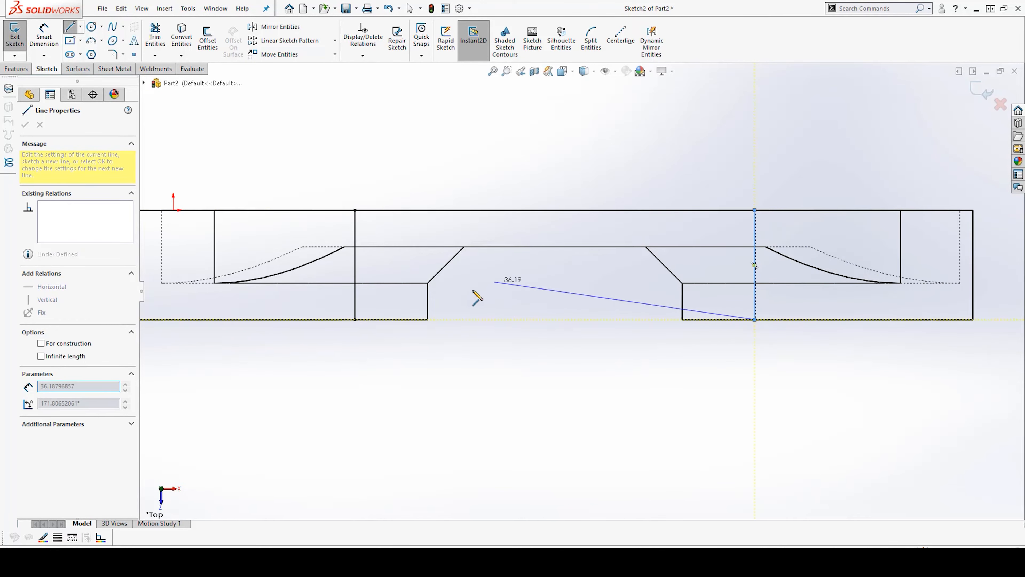
key("Escape")
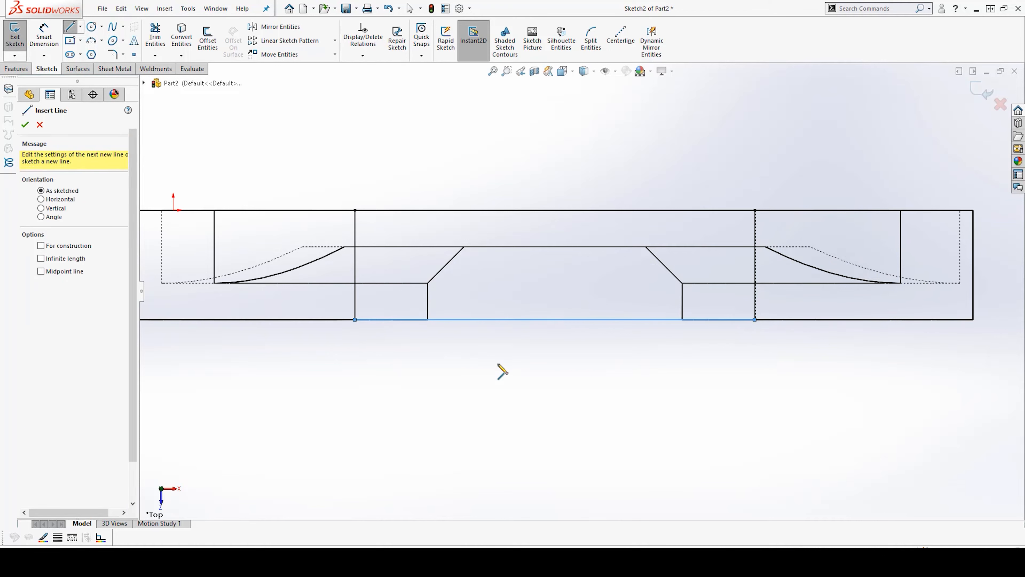
key("Escape")
Return to the shaded display and extrude the rib outline 5 mm with the Mid Plane end condition, merging the result.
scroll(581, 291, "up", 2)
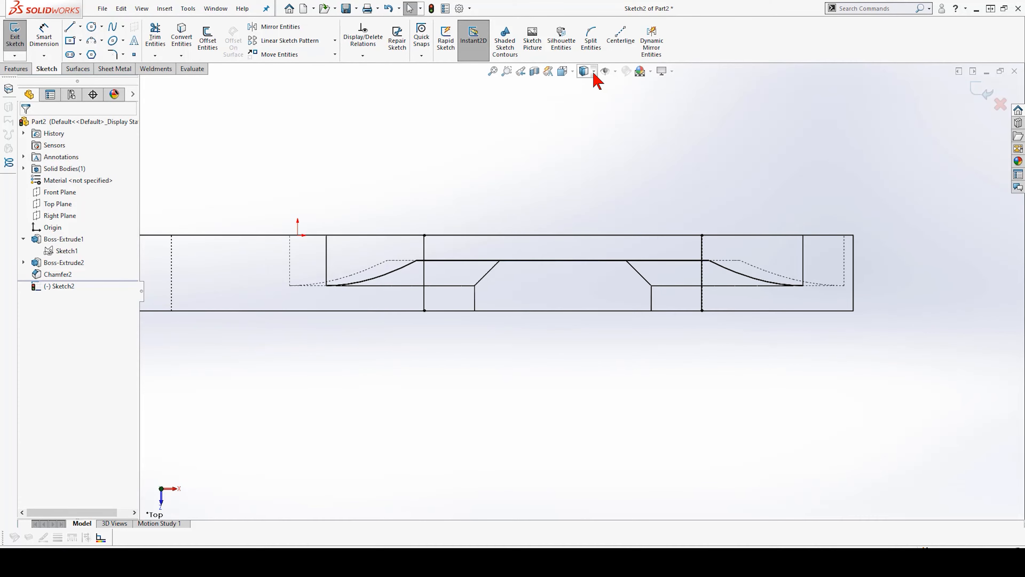
mouse_move(586, 95)
middle_mouse_down()
mouse_move(686, 268)
mouse_move(662, 271)
middle_mouse_up()
scroll(662, 272, "down", 5)
scroll(591, 293, "up", 4)
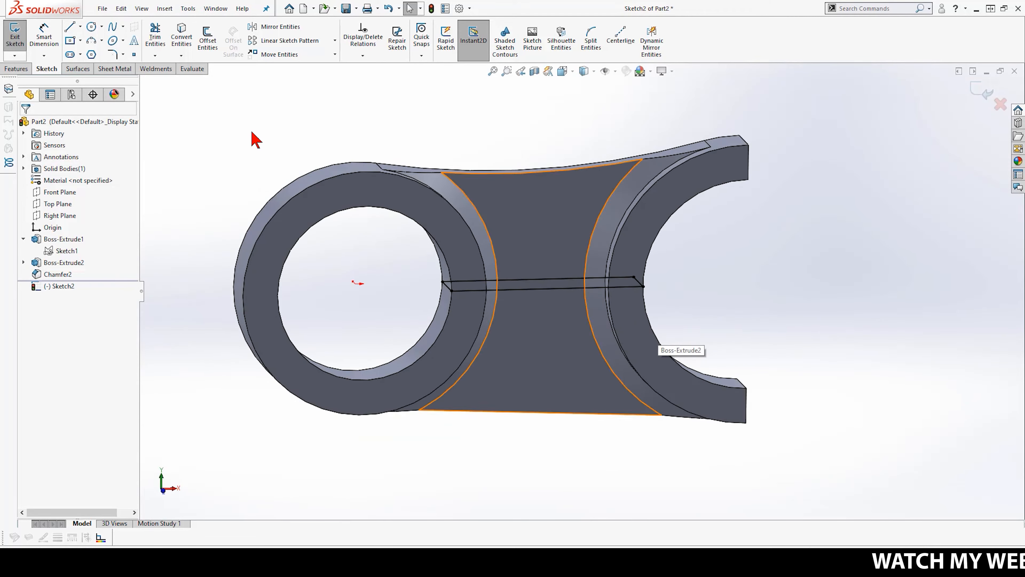
left_click(17, 69)
left_click(19, 36)
left_click(84, 174)
left_click(76, 225)
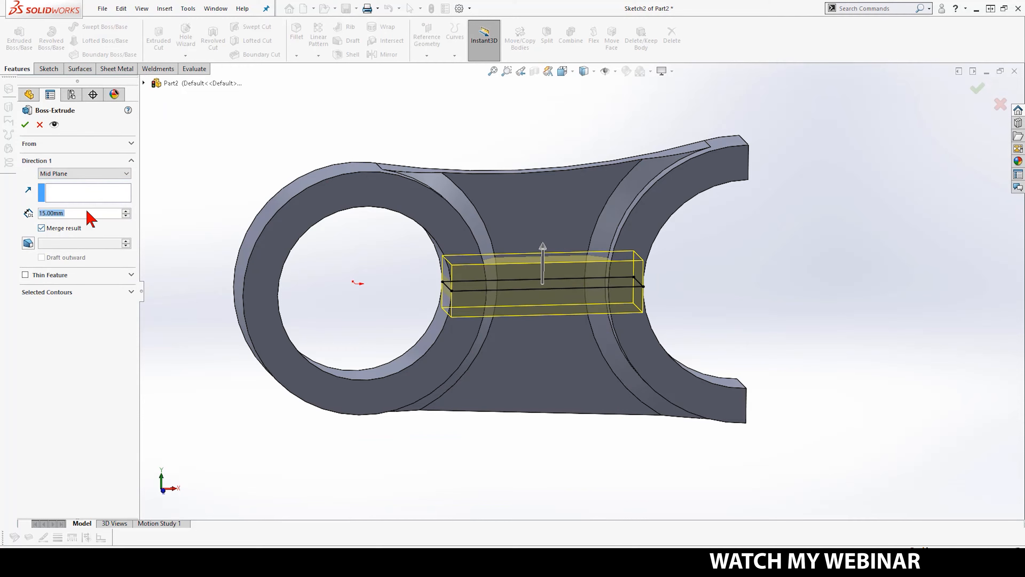
left_click(26, 124)
middle_click_drag(564, 372, 686, 329)
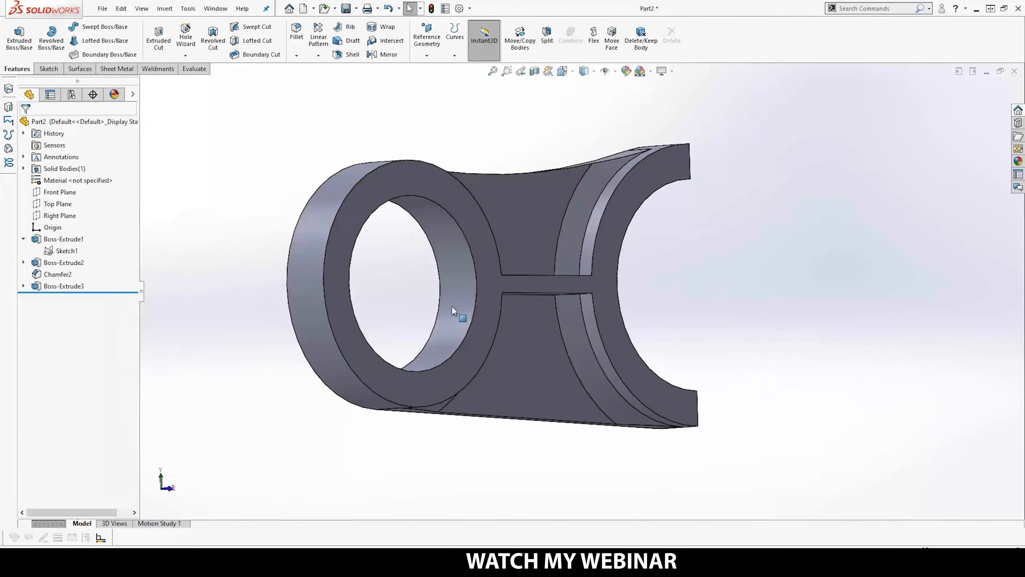
middle_click_drag(525, 317, 465, 352)
scroll(562, 408, "up", 3)
middle_click_drag(561, 408, 537, 252)
scroll(539, 263, "down", 4)
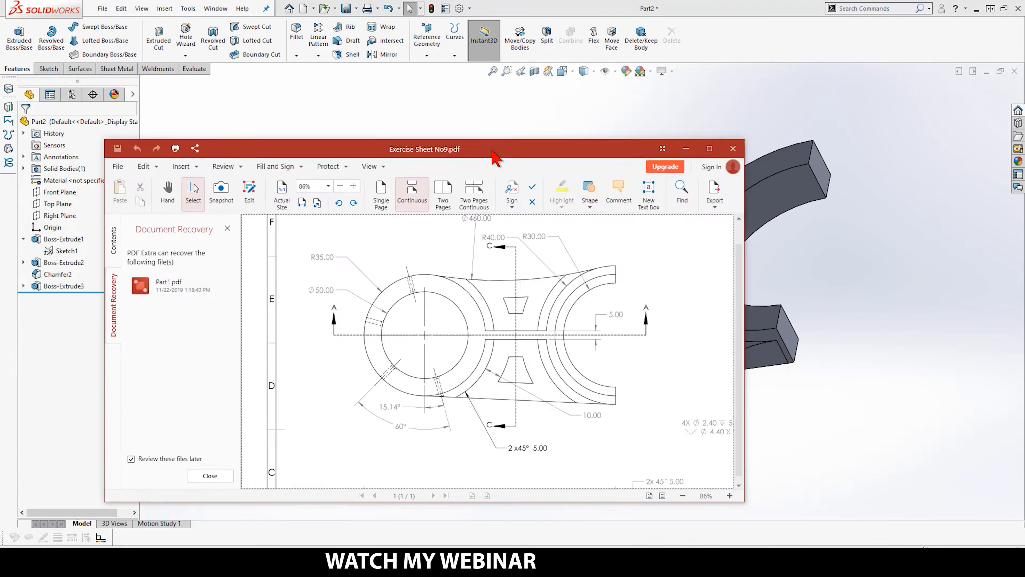
Check the web window shapes and their offset on the Exercise Sheet No9 drawing.
double_click(493, 151)
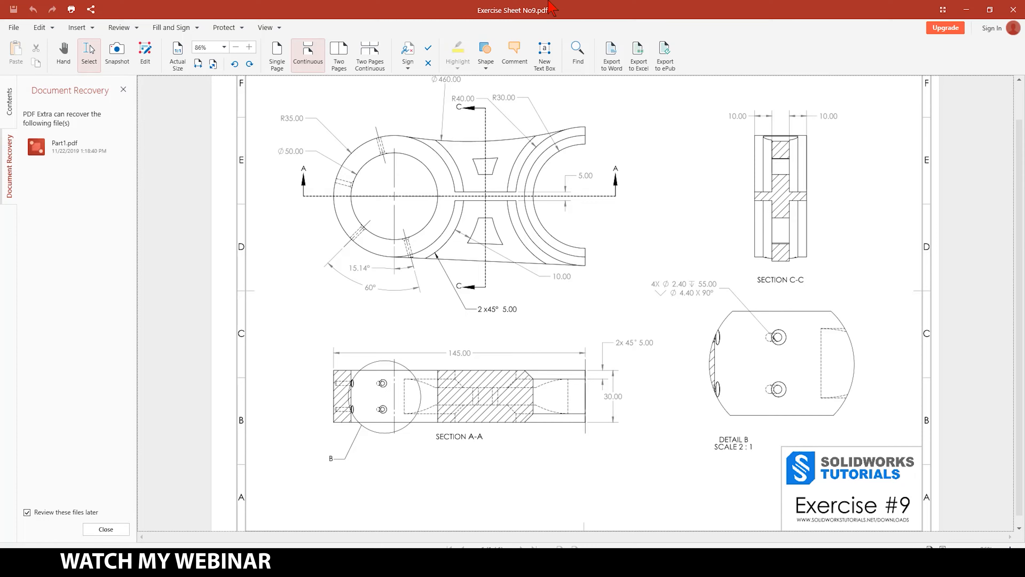
left_click_drag(547, 3, 483, 29)
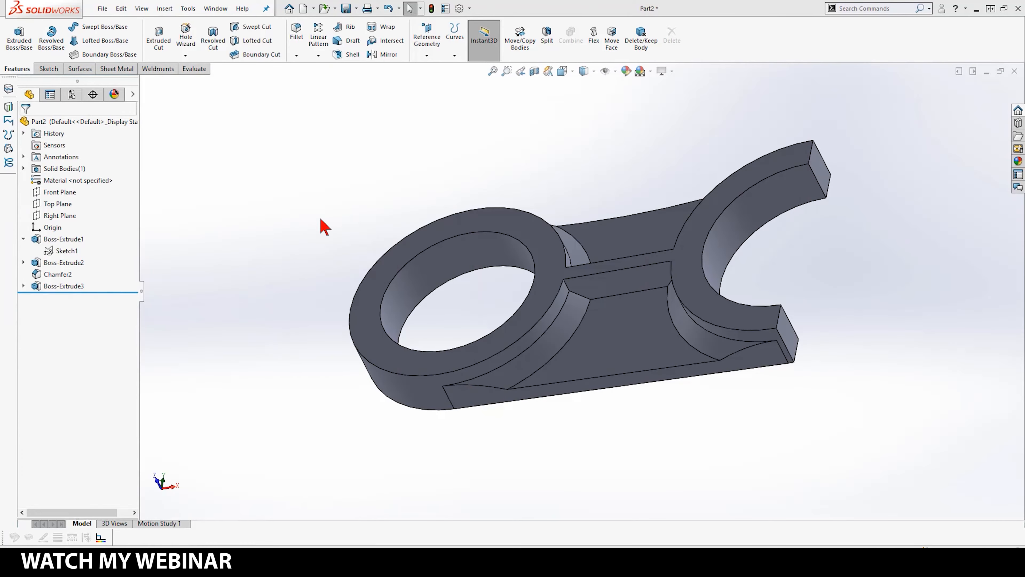
left_click(624, 344)
left_click(675, 312)
key("space")
left_click(795, 383)
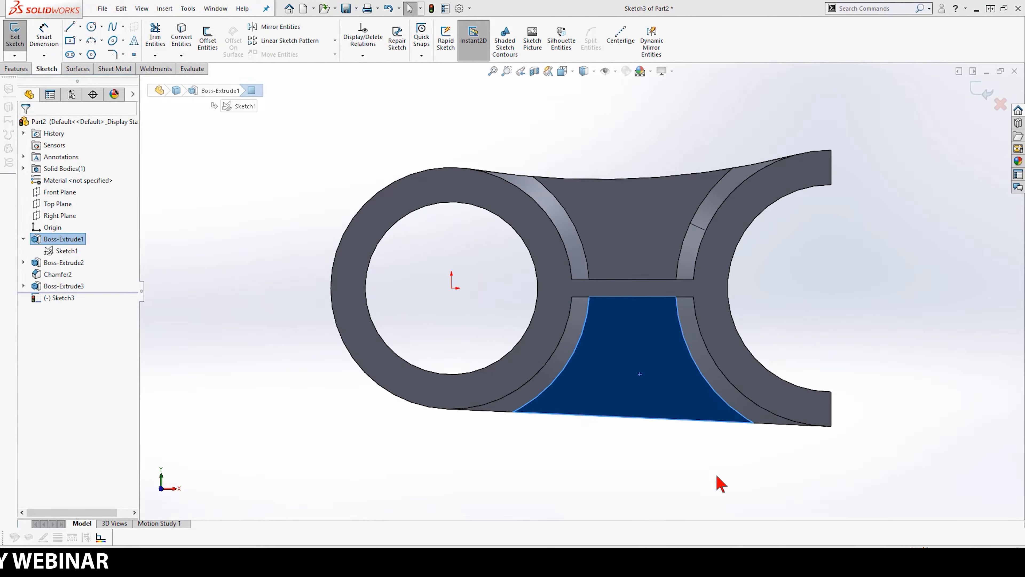
left_click(1000, 104)
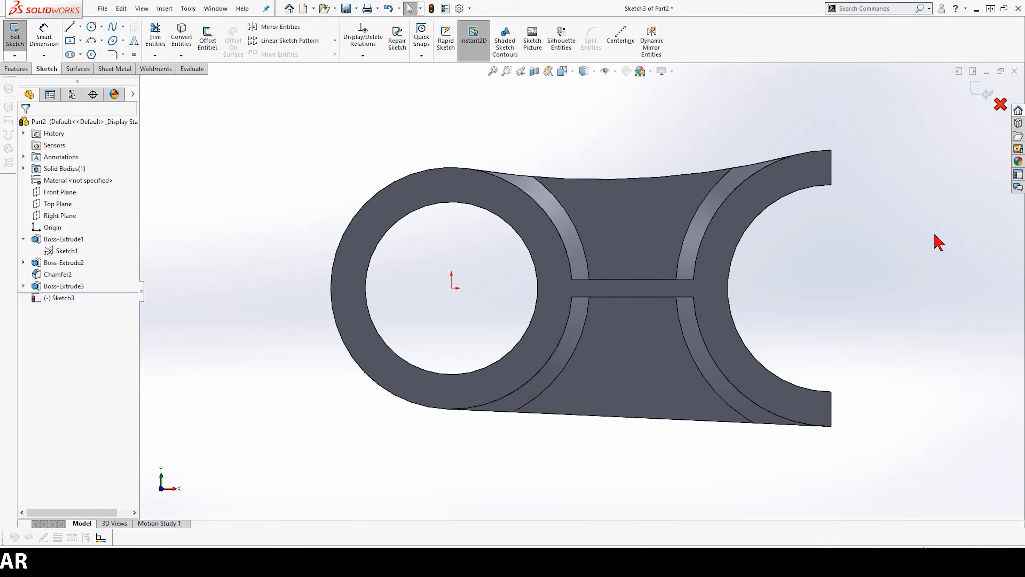
Start a sketch on the web face above the central rib and offset its boundary 10 mm inward, using the reversed direction.
left_click(635, 228)
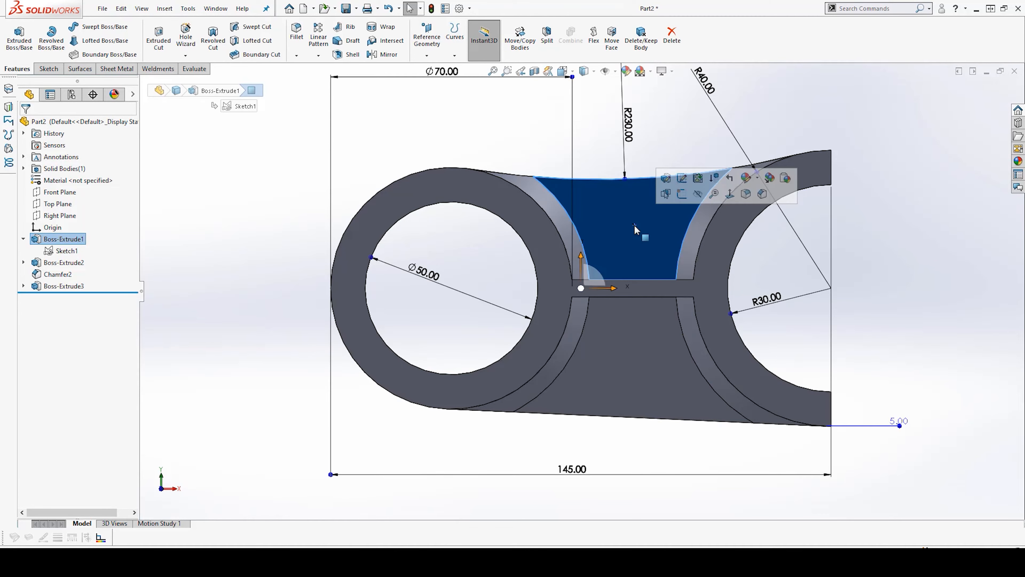
left_click(682, 194)
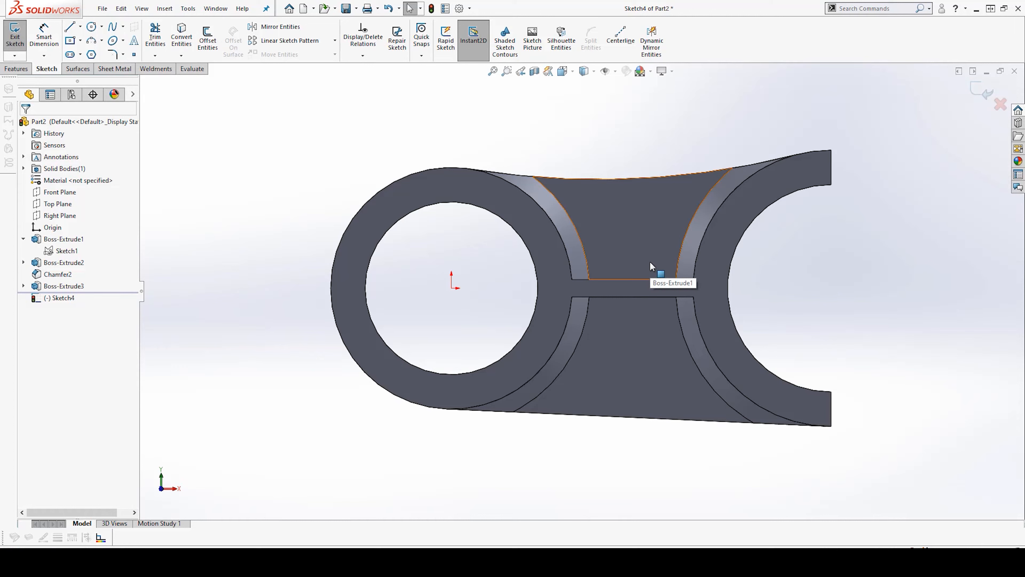
left_click(632, 243)
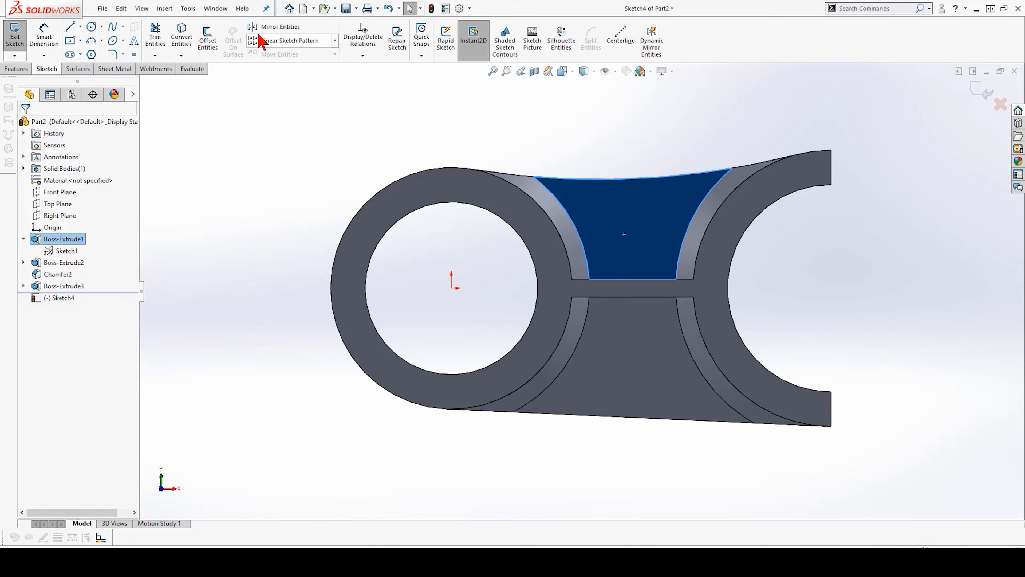
left_click(206, 39)
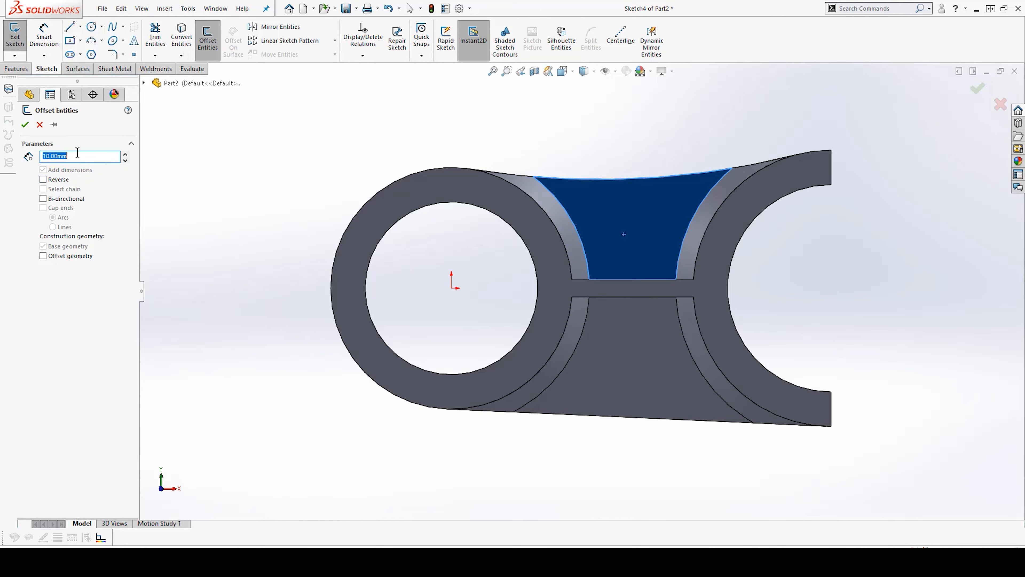
left_click(126, 154)
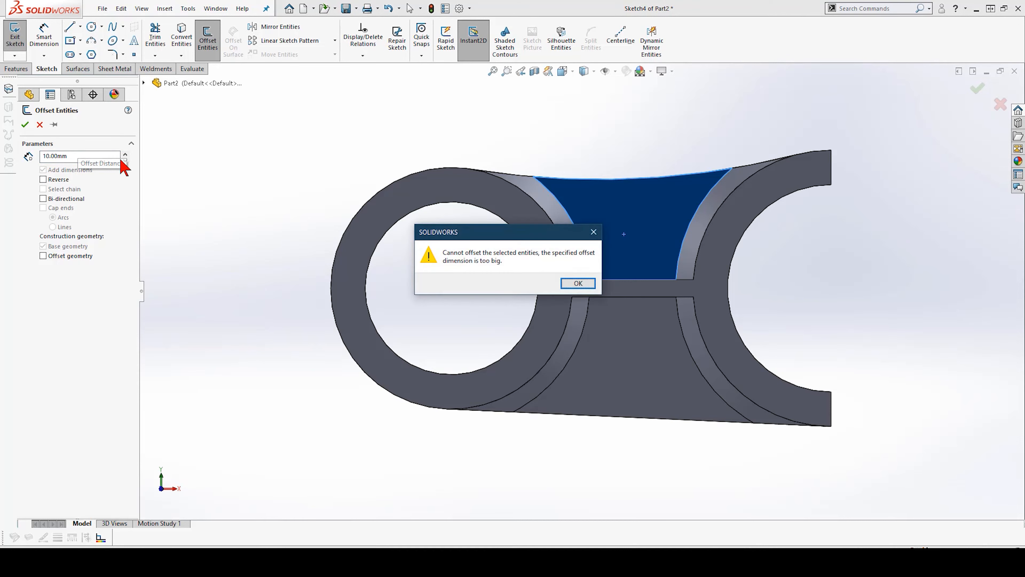
left_click(588, 285)
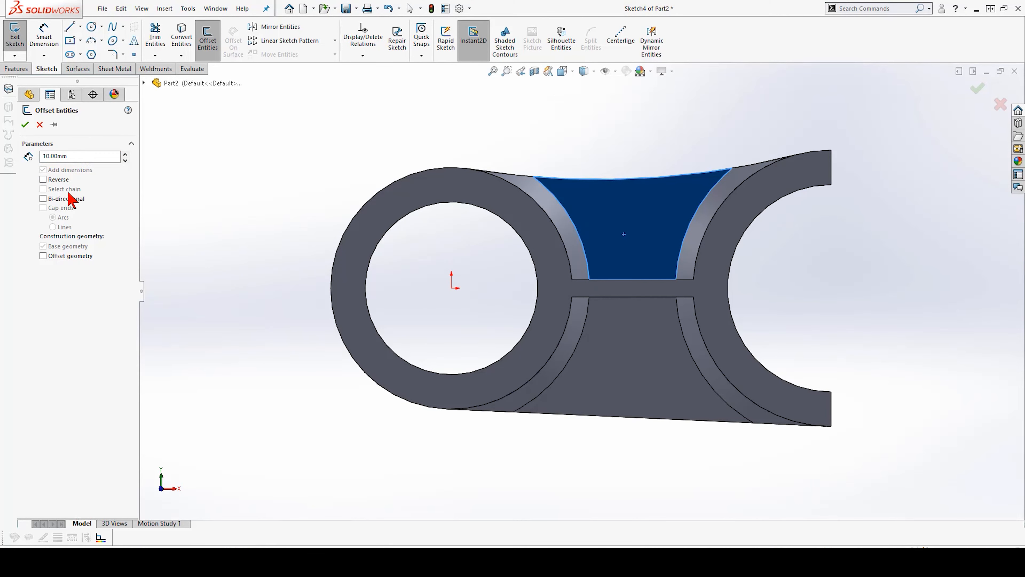
left_click(52, 182)
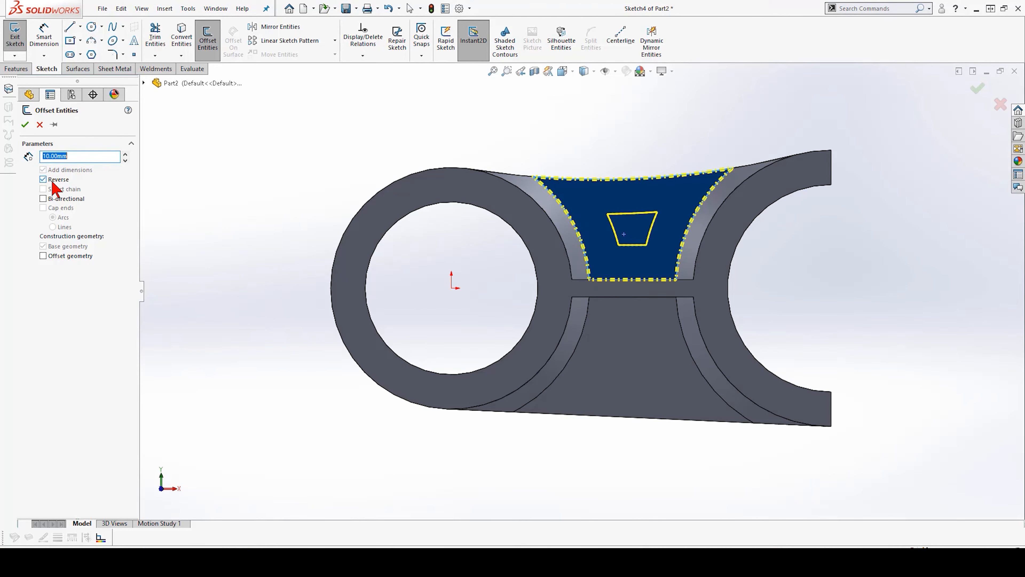
left_click(24, 125)
Offset the boundary of the web face below the rib 10 mm inward and start an Extruded Cut from the sketch.
left_click(645, 356)
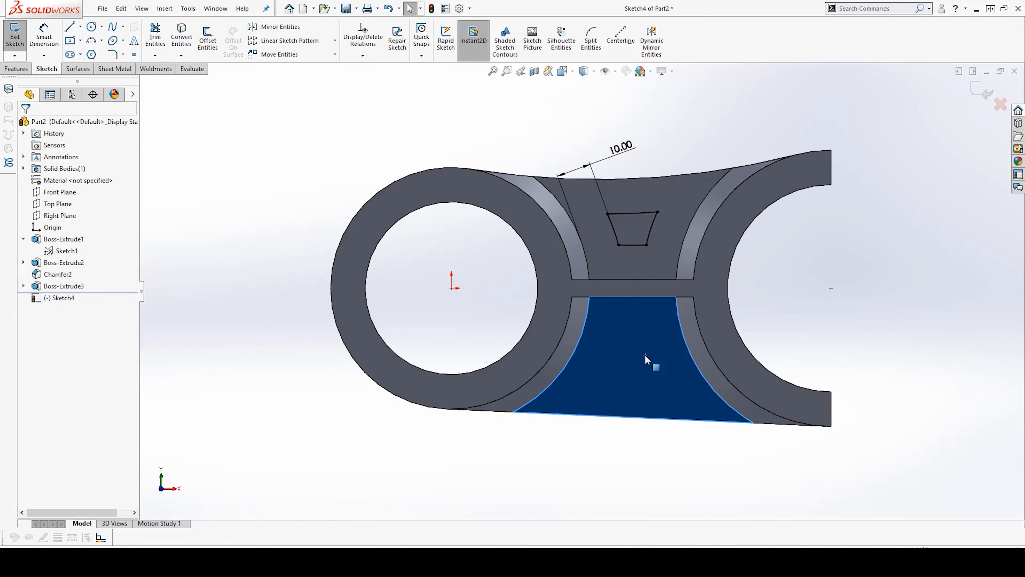
left_click(208, 38)
left_click(56, 180)
left_click(26, 125)
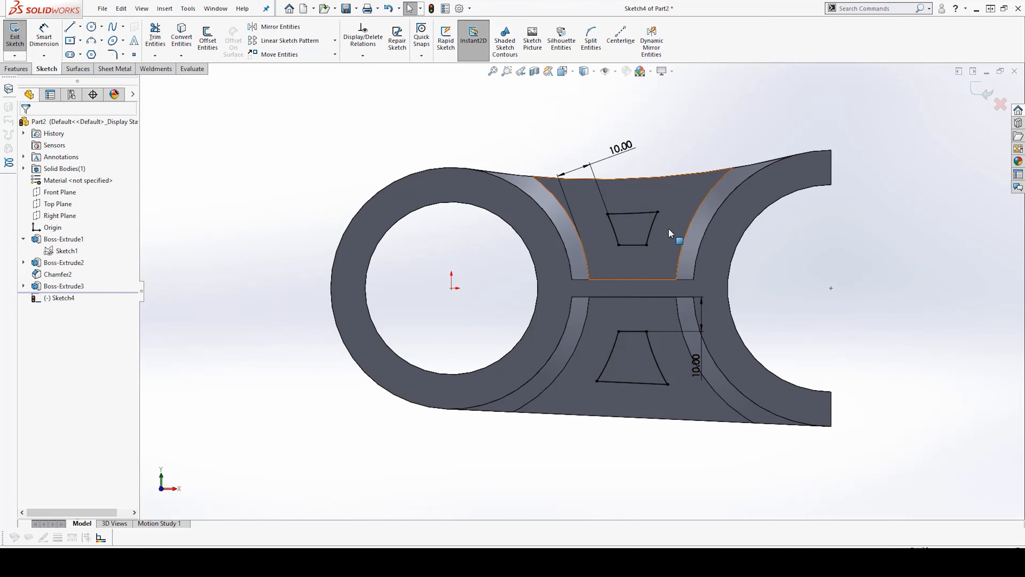
left_click(16, 69)
left_click(158, 38)
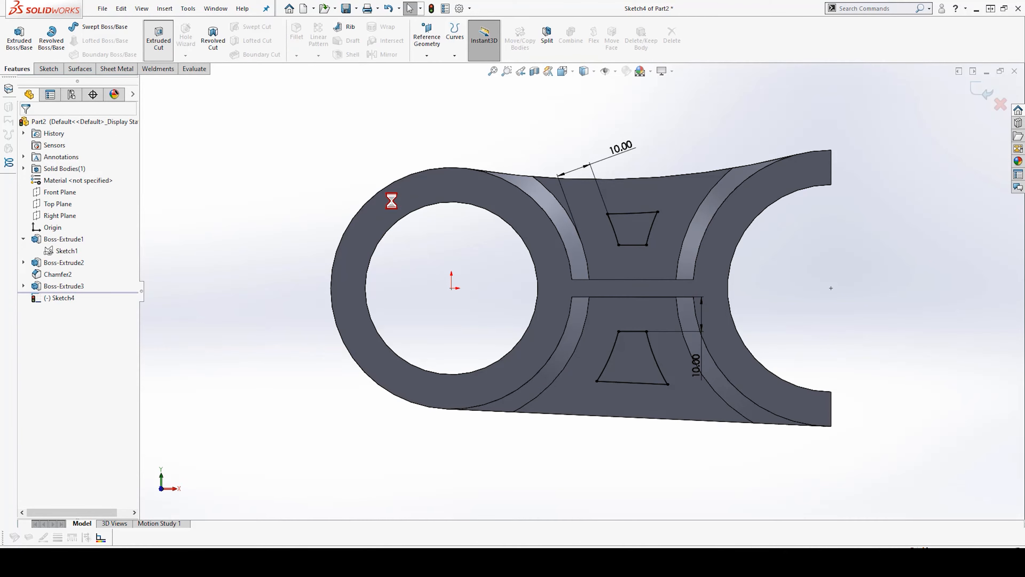
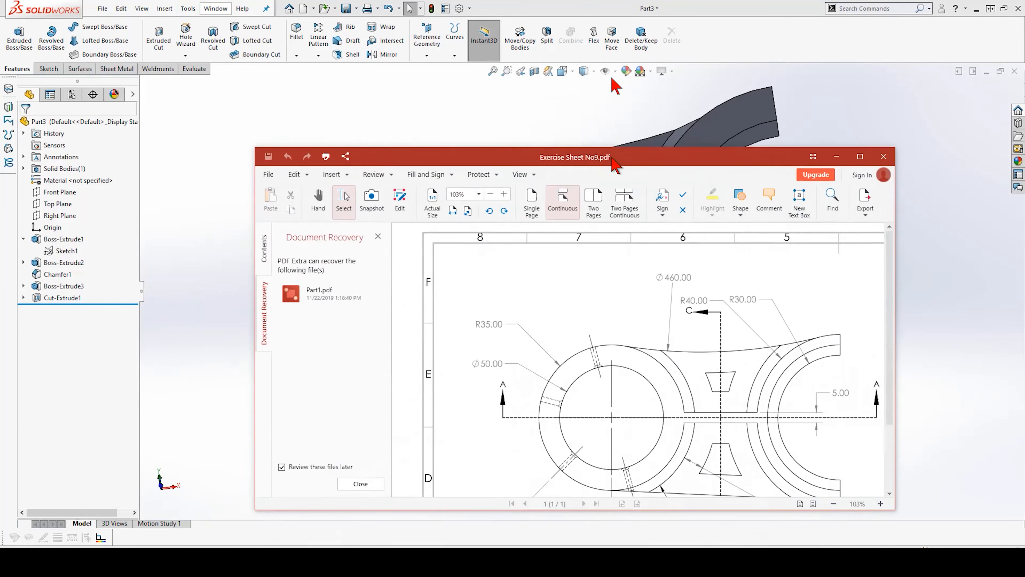
Examine the countersunk hole callout and hole positions on the Exercise Sheet No9 drawing.
double_click(613, 158)
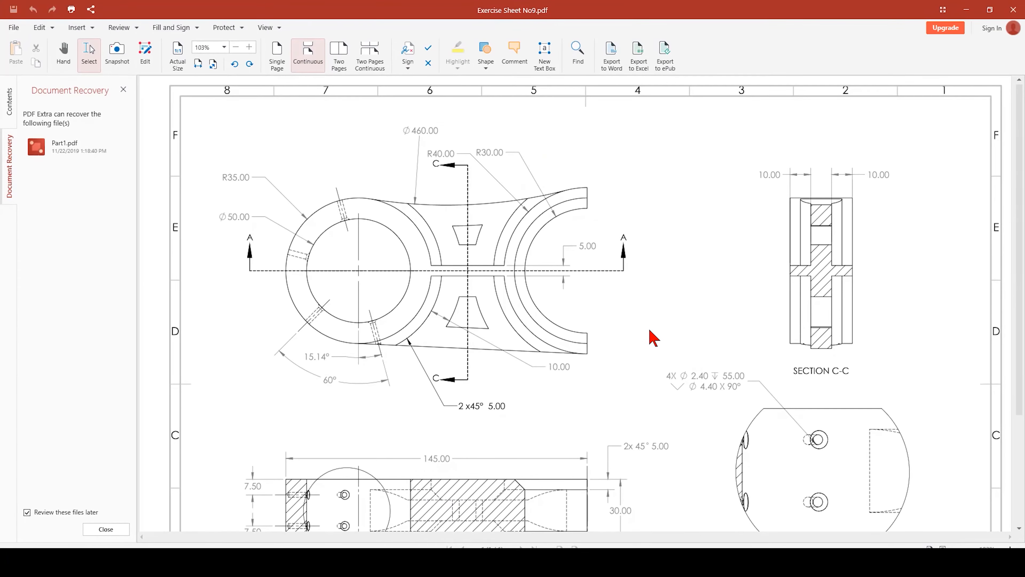
scroll(716, 433, "down", 4, "ctrl")
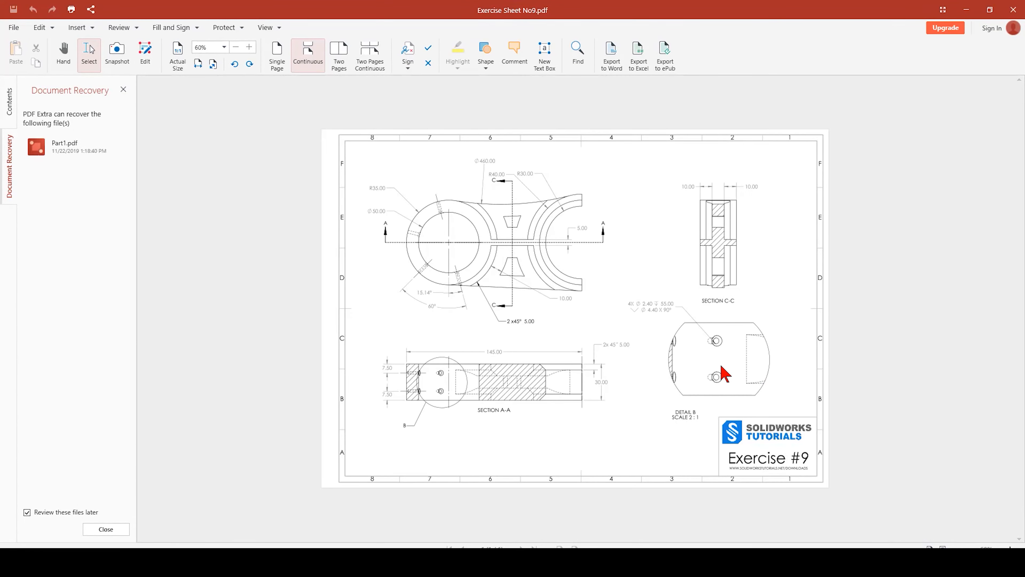
scroll(630, 363, "up", 2, "ctrl")
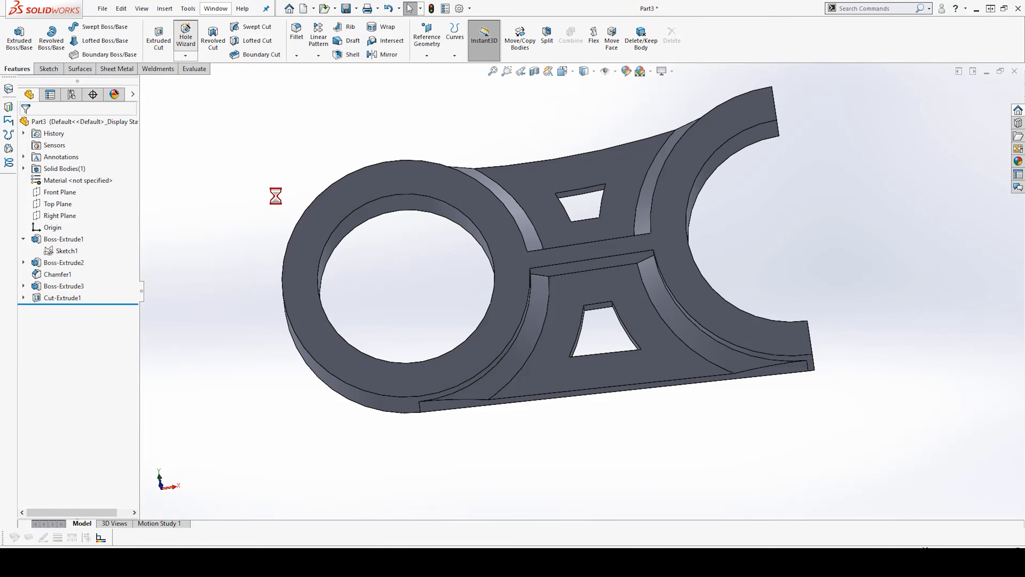
Place an ANSI Metric M2 flat head countersunk hole, blind to 55 mm, on the ring's inner cylindrical wall.
left_click_drag(133, 248, 133, 272)
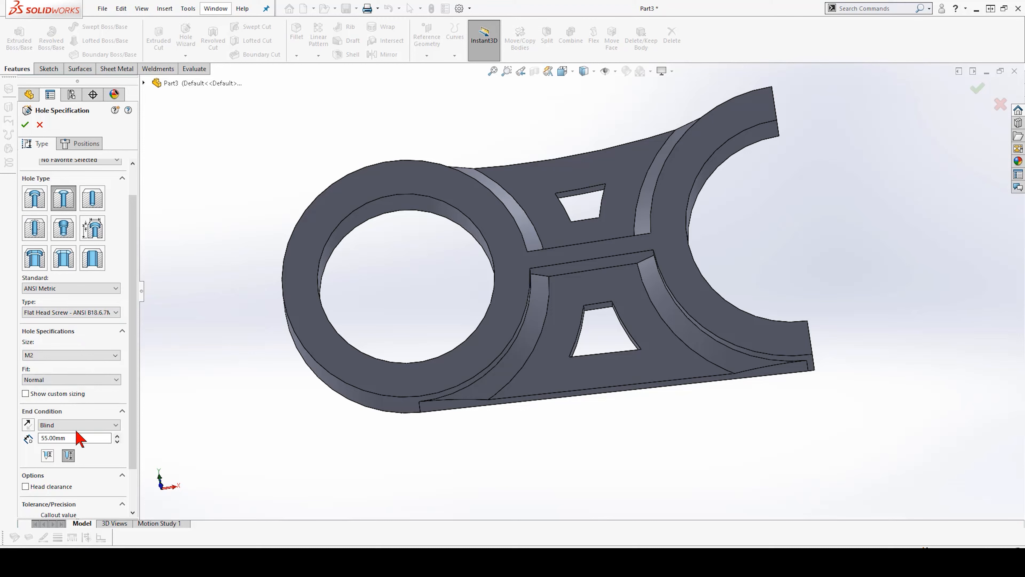
left_click(76, 145)
middle_click_drag(465, 367, 315, 380)
scroll(559, 233, "down", 5)
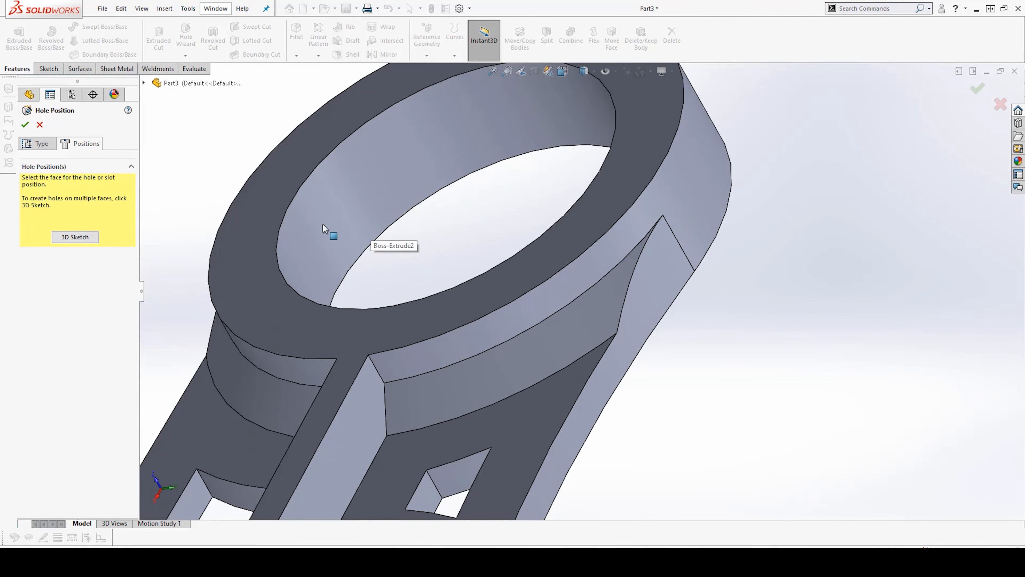
left_click(329, 233)
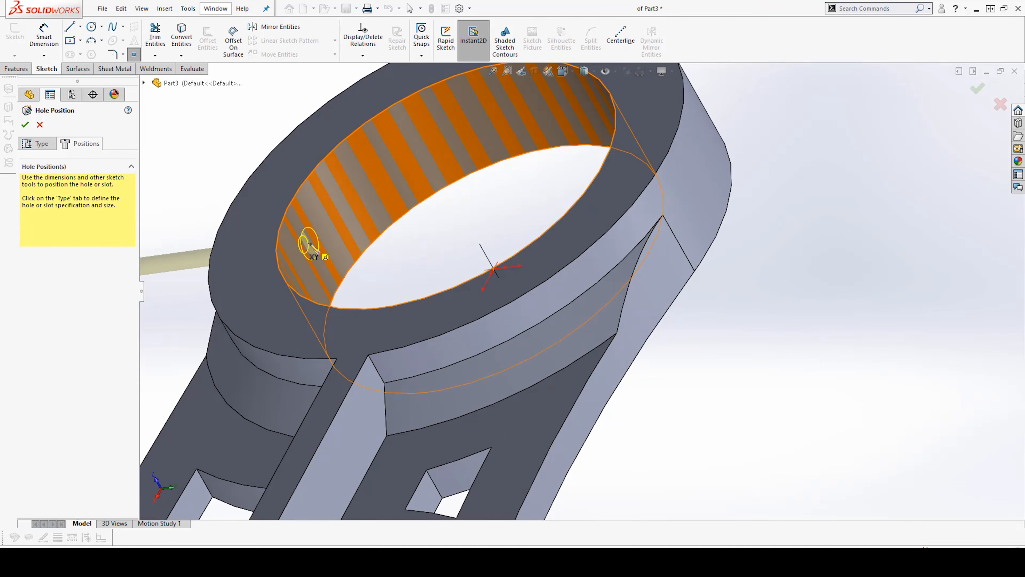
left_click(319, 245)
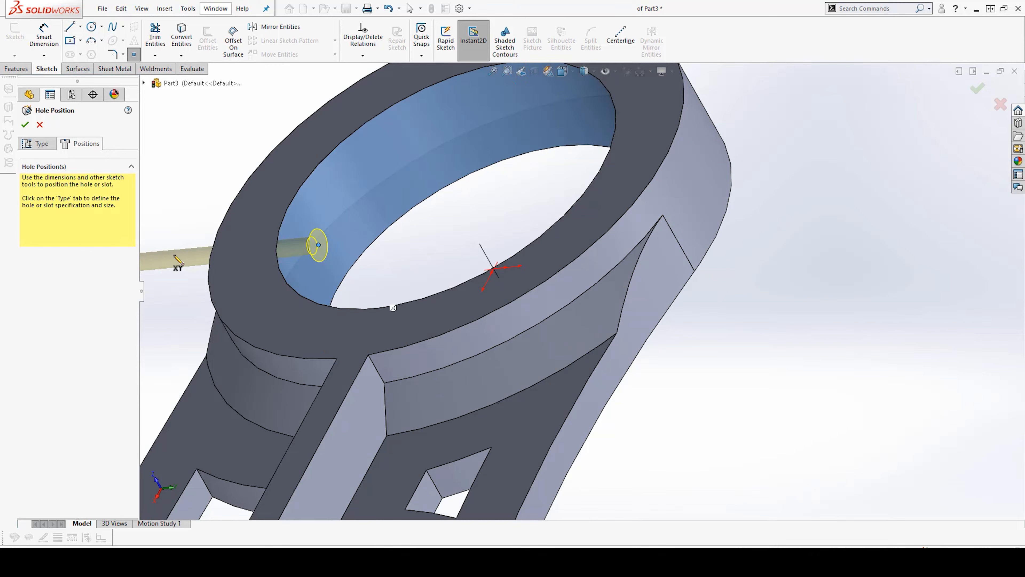
scroll(439, 296, "up", 4)
middle_click_drag(440, 295, 527, 415)
Open the countersunk hole's 3D position sketch for editing and view the part from the front.
left_click(24, 310)
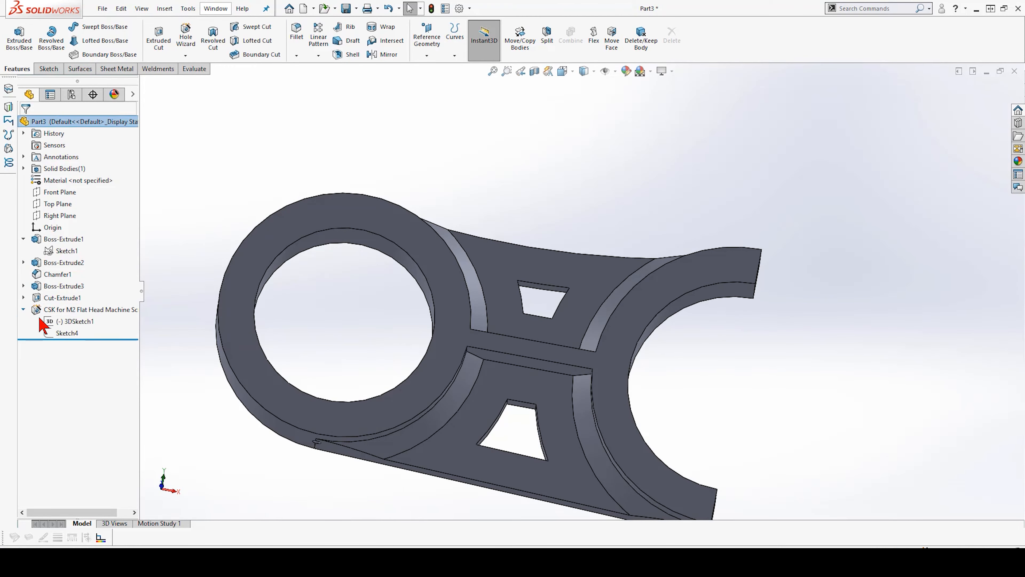
left_click(64, 322)
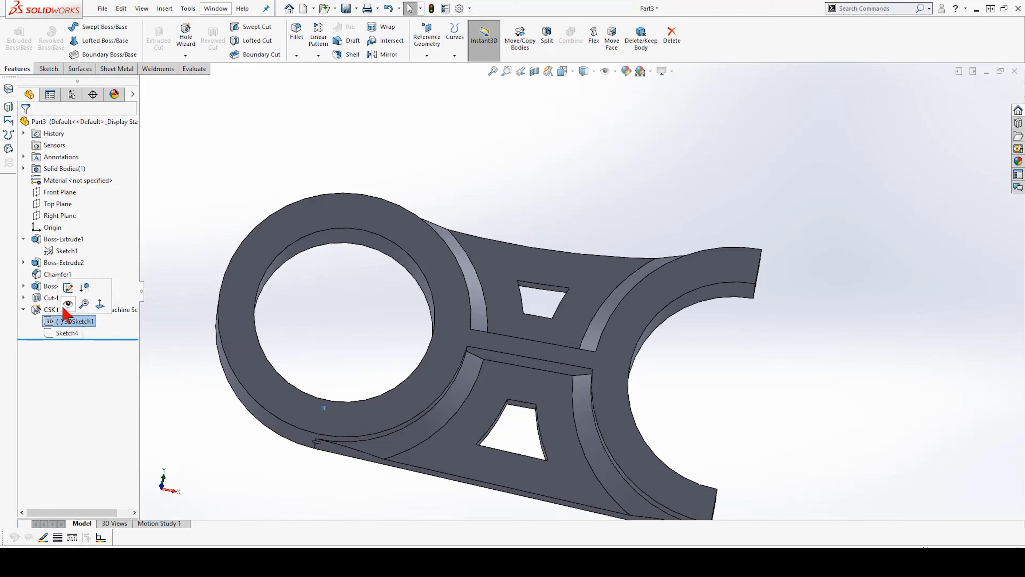
left_click(67, 287)
key("space")
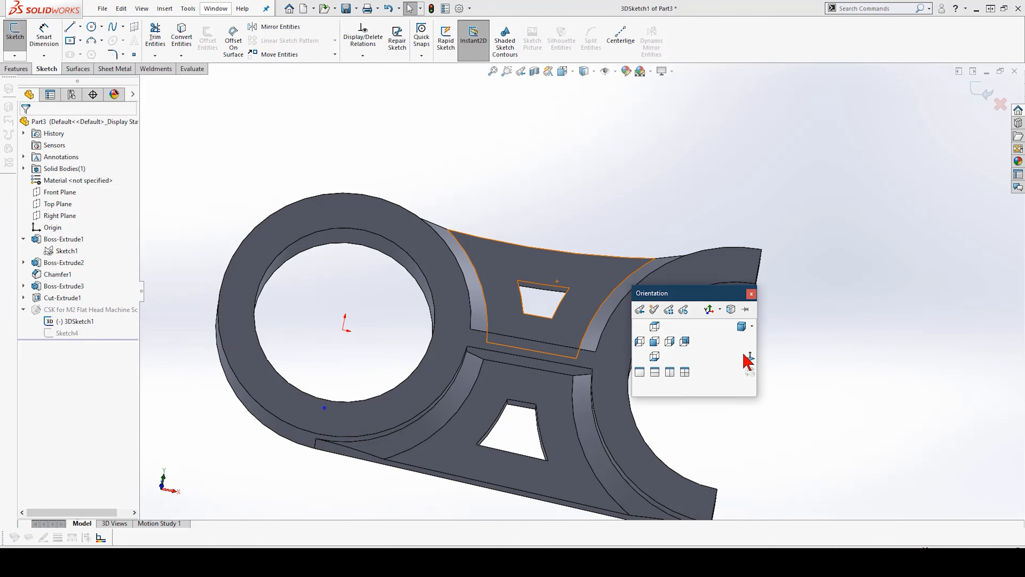
left_click(749, 355)
Check the hole angles on the drawing and sketch a vertical centerline from the ring's centre down past its outer edge.
left_click_drag(0, 101, 472, 1)
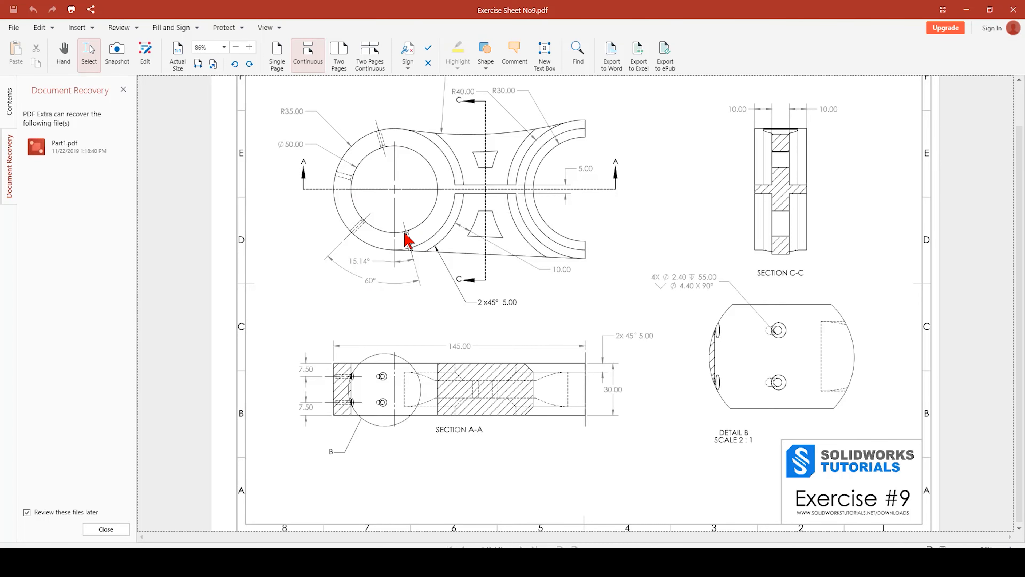
left_click_drag(547, 6, 0, 97)
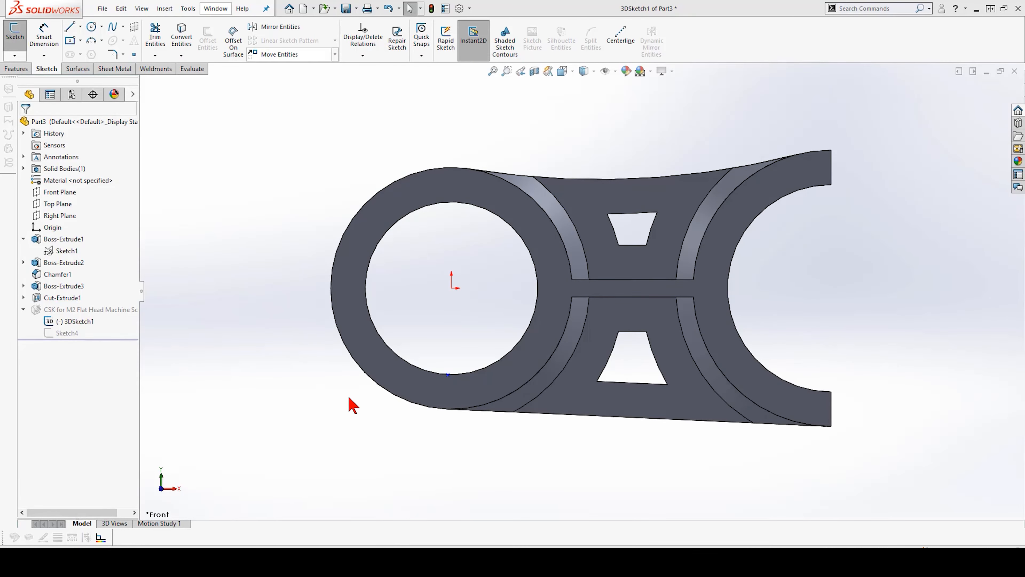
left_click(628, 44)
left_click(452, 288)
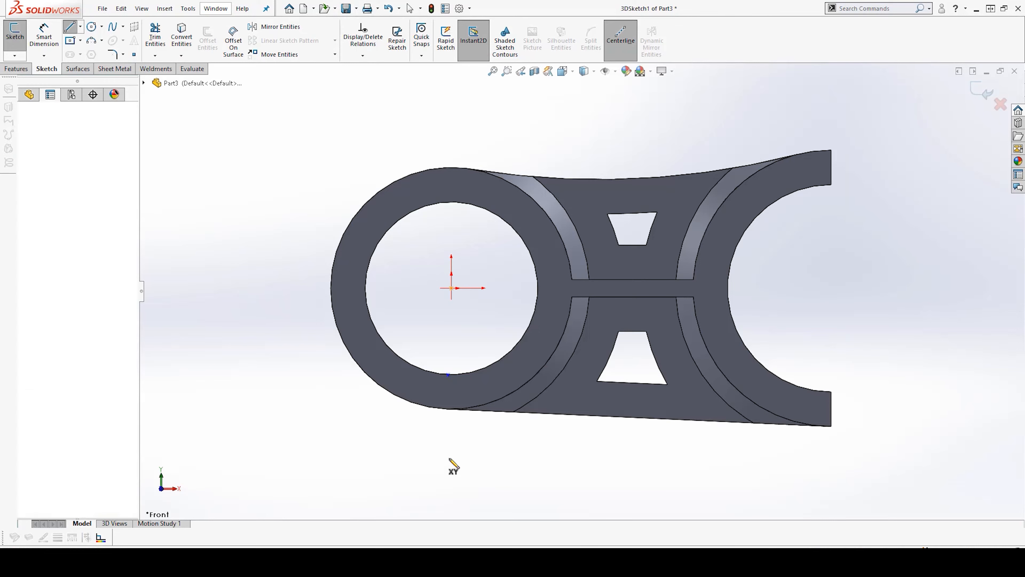
double_click(452, 475)
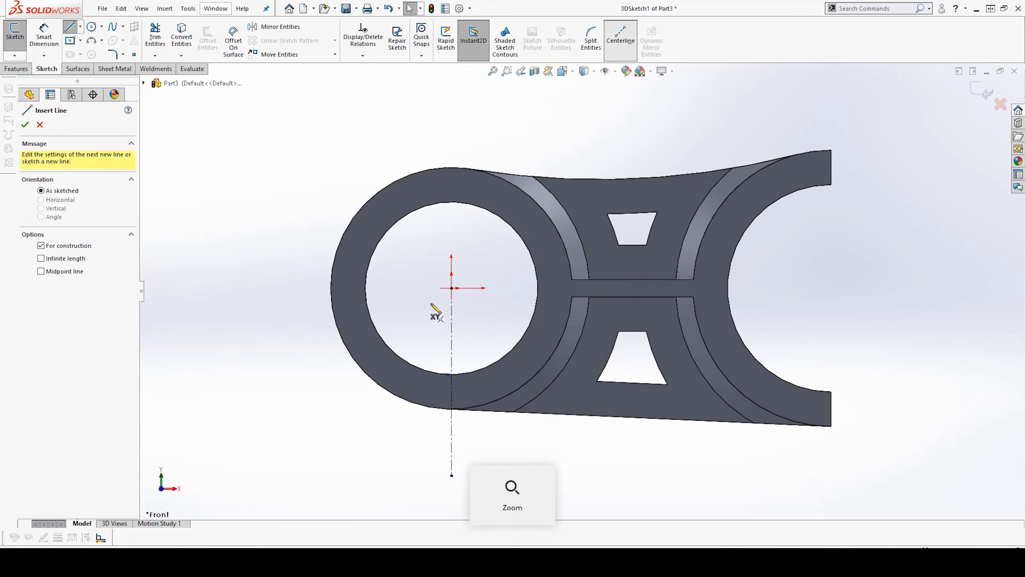
Sketch a slanted centerline from the ring's centre and try to dimension its angle to the vertical centerline at 15.1°.
left_click(452, 288)
double_click(490, 366)
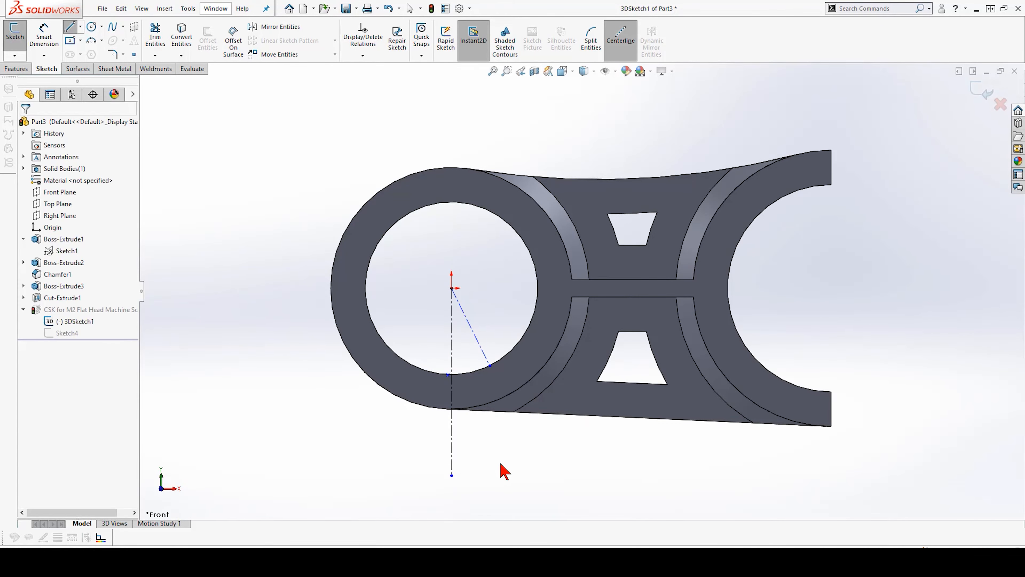
right_click_drag(501, 463, 488, 404)
left_click(459, 320)
left_click(476, 326)
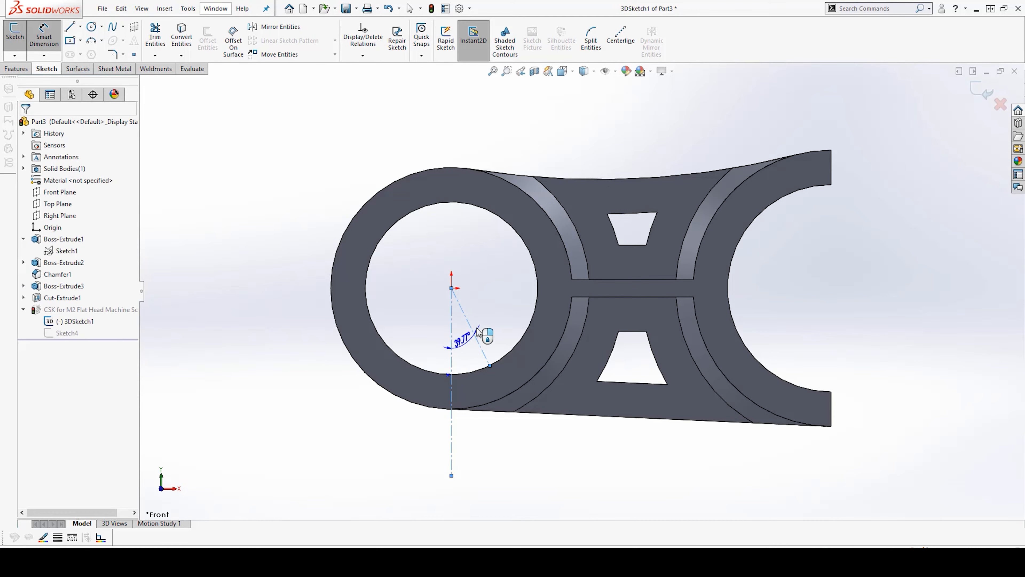
left_click(477, 328)
type("15.1")
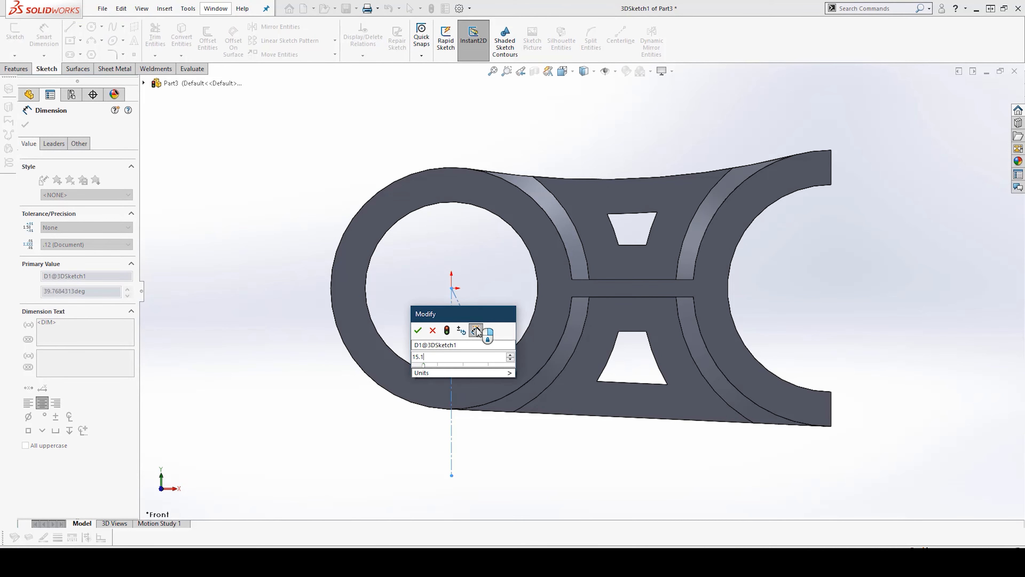
key("Return")
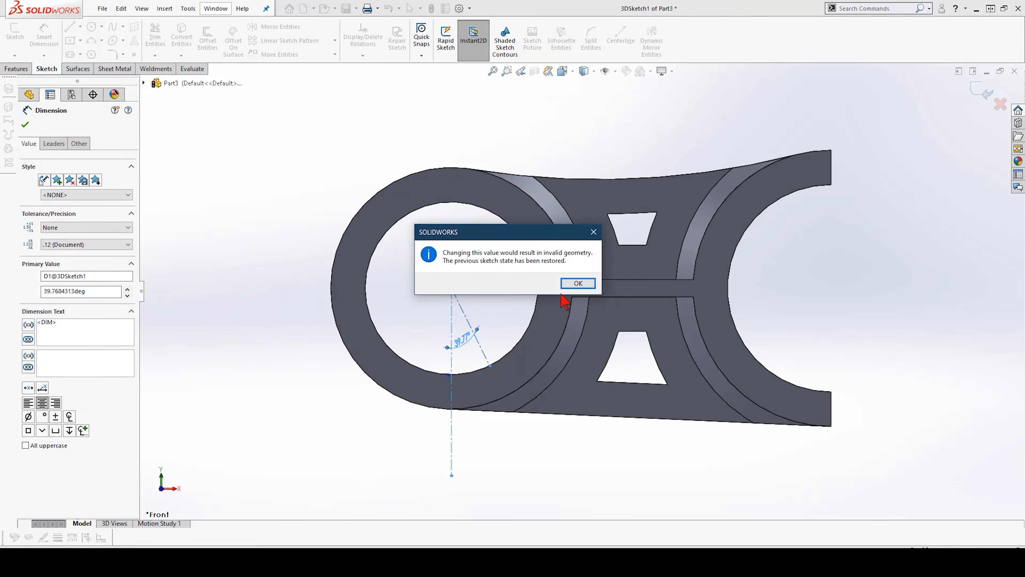
left_click(578, 283)
Inspect the slanted centerline from the side and the back of the ring, and delete it.
scroll(475, 353, "down", 4)
middle_click_drag(500, 350, 492, 456)
scroll(492, 455, "up", 5)
mouse_move(551, 323)
middle_mouse_down()
mouse_move(586, 281)
mouse_move(659, 330)
mouse_move(596, 315)
mouse_move(643, 308)
mouse_move(702, 384)
mouse_move(654, 340)
middle_mouse_up()
left_click(602, 309)
key("Delete")
Sketch a slanted centerline about 25 mm long from the ring's centre to the bore edge on the part's flat side.
key("ctrl+1")
left_click(620, 36)
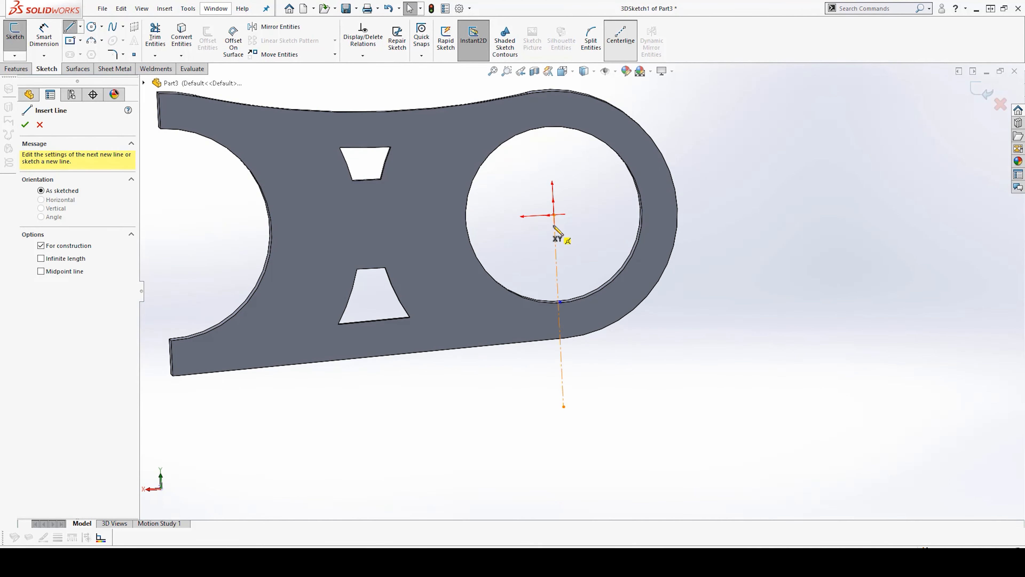
left_click(554, 215)
middle_click_drag(550, 229, 541, 323)
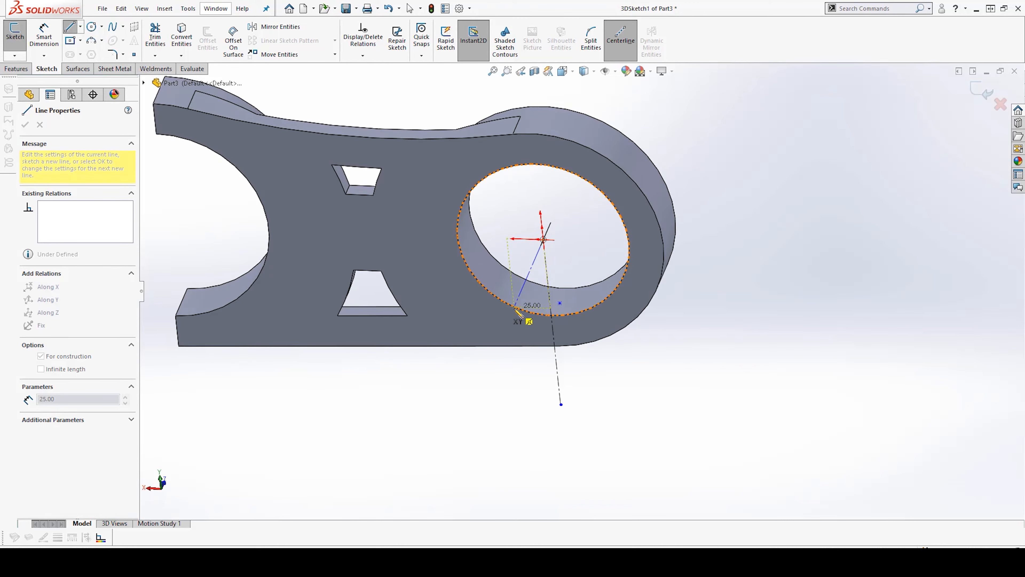
key("Escape")
Dimension the angle between the vertical and slanted centerlines at 15.14°.
right_click_drag(518, 440, 541, 245)
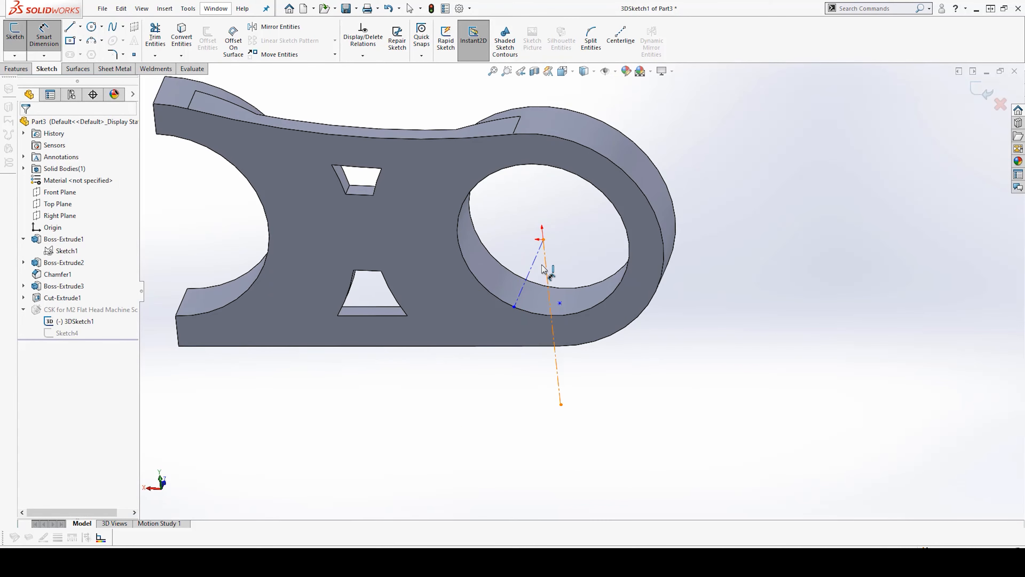
left_click(545, 268)
left_click(525, 279)
left_click(569, 282)
type("15.14")
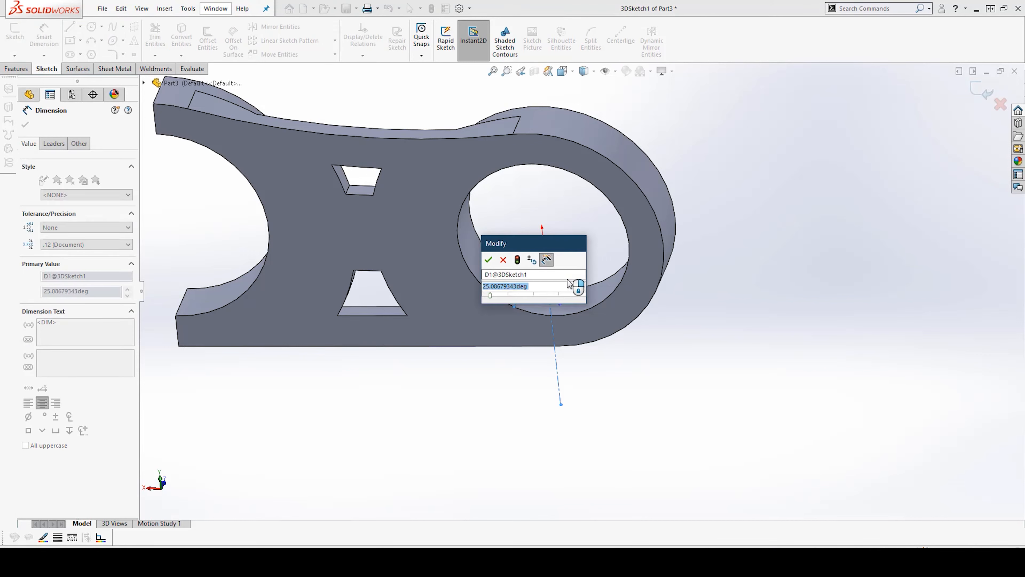
key("Return")
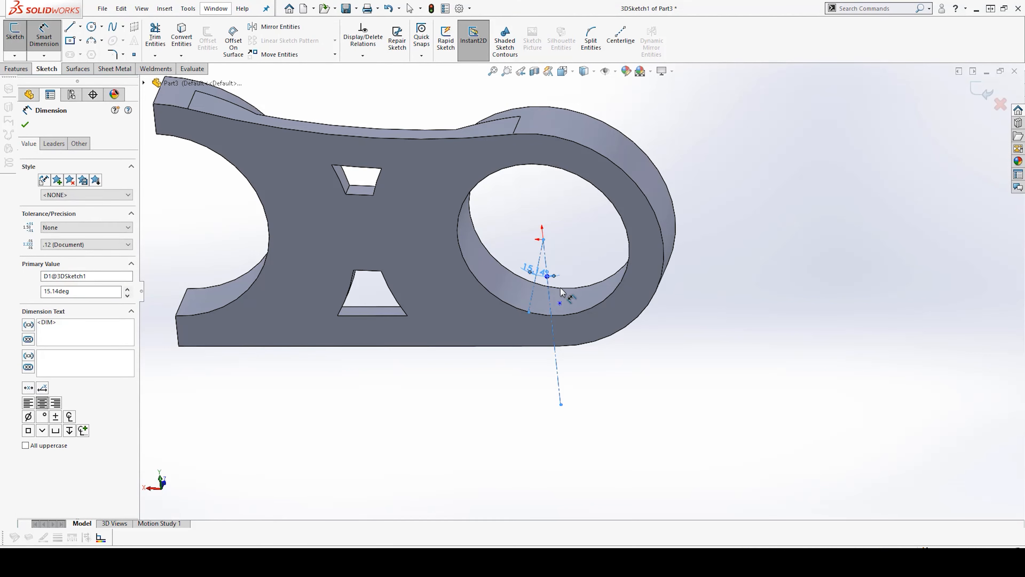
key("Escape")
Move the hole's position point along the ring's inner face close to the slanted centerline.
scroll(543, 303, "down", 5)
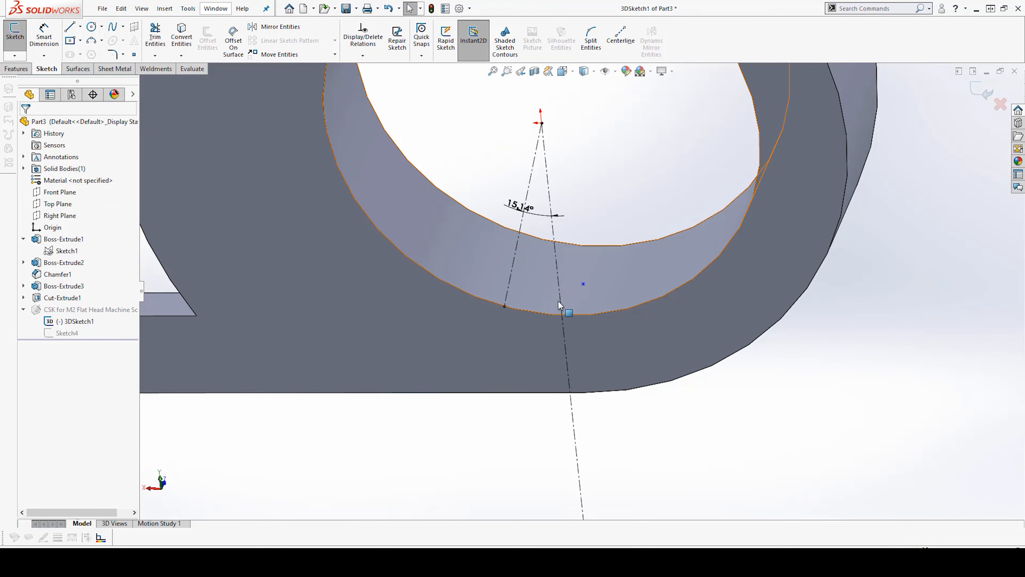
left_click(517, 277)
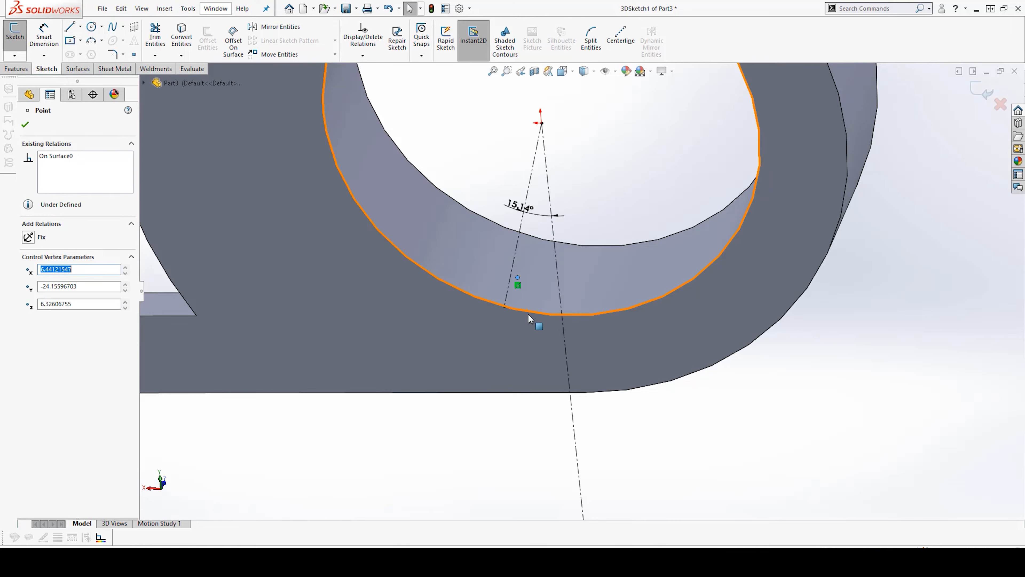
key("Escape")
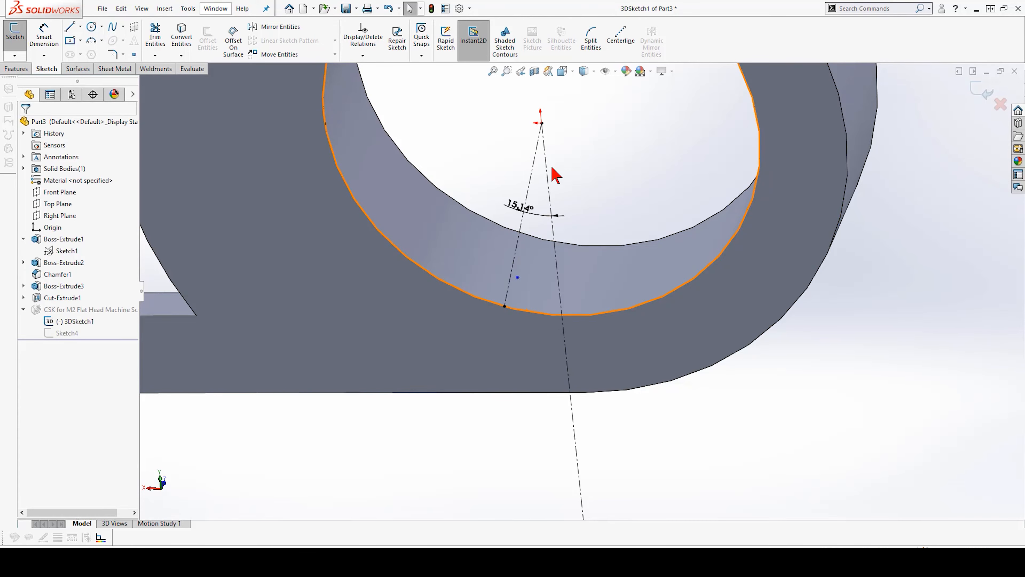
Sketch a centerline across the ring's inner face from the slanted line's endpoint to the opposite edge and constrain it along Z.
scroll(542, 222, "up", 3)
mouse_move(537, 272)
middle_mouse_down()
mouse_move(505, 324)
mouse_move(380, 442)
mouse_move(525, 355)
mouse_move(529, 384)
mouse_move(512, 412)
mouse_move(511, 400)
middle_mouse_up()
scroll(548, 356, "down", 2)
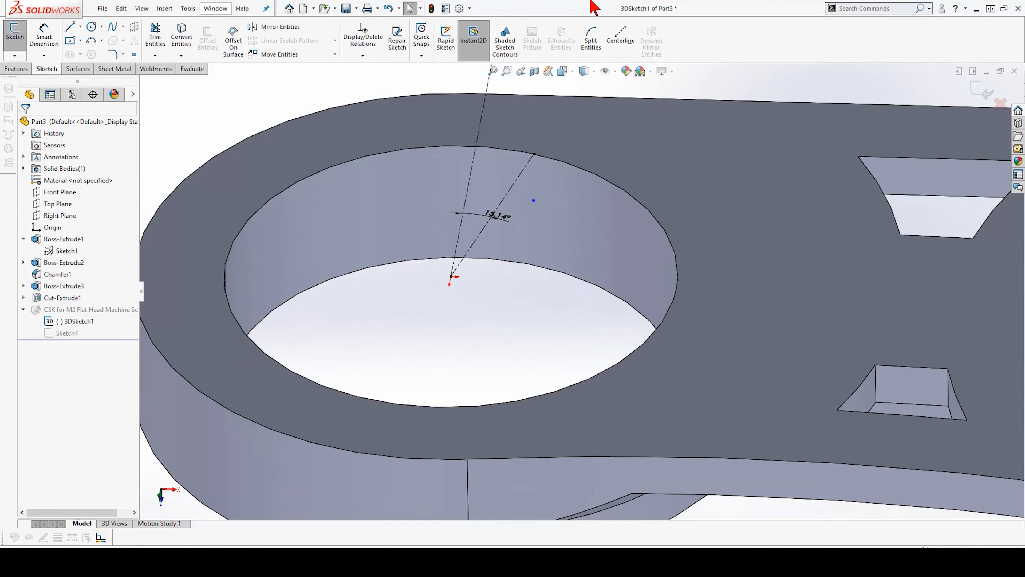
left_click(625, 36)
left_click(534, 153)
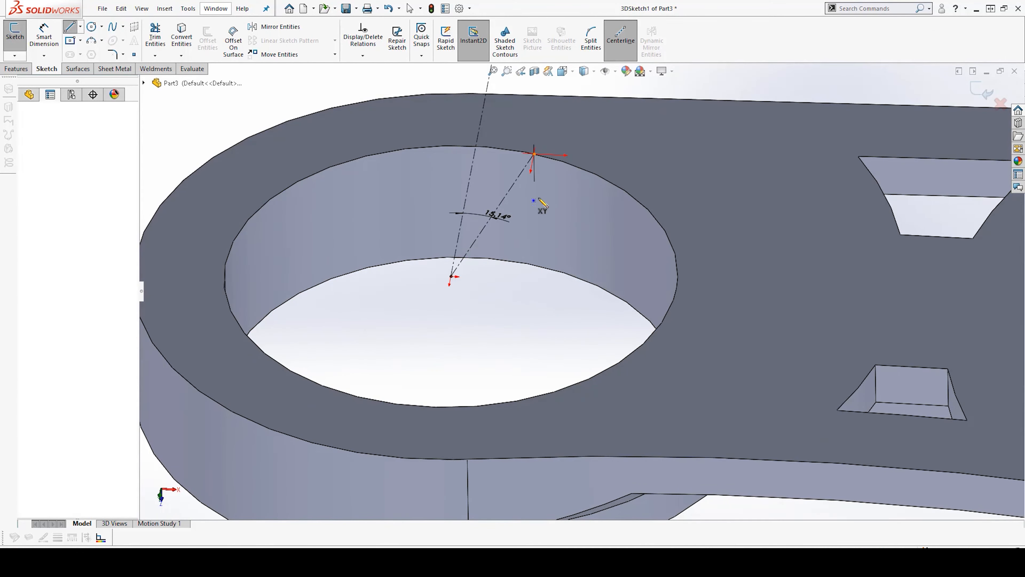
left_click(541, 267)
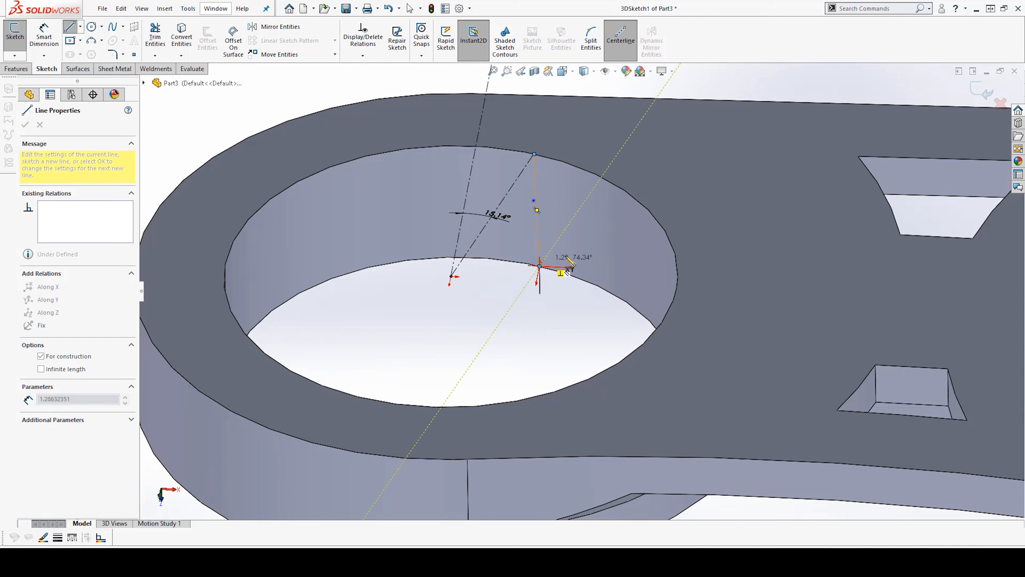
key("Escape")
left_click(537, 229)
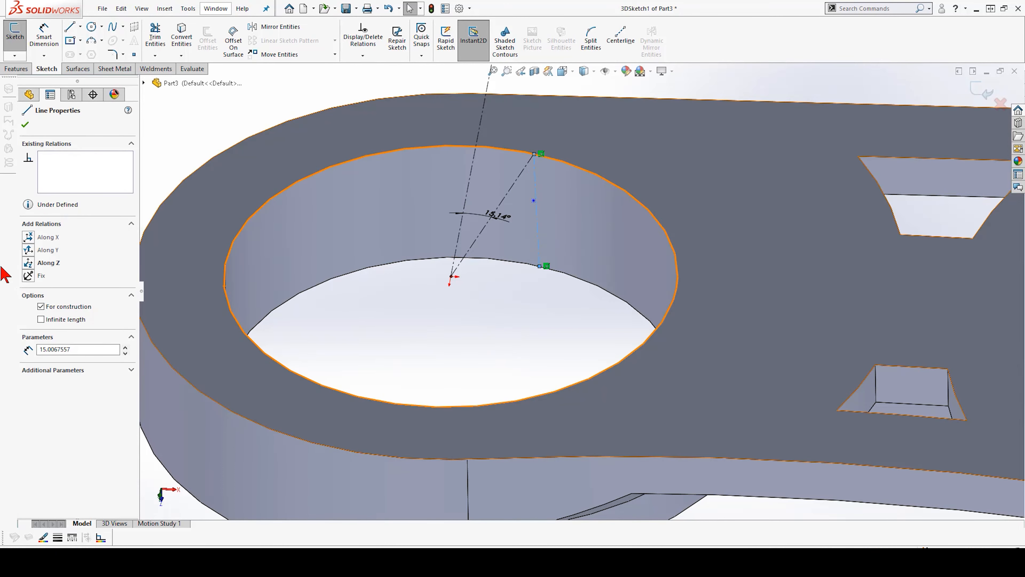
left_click(28, 263)
key("Escape")
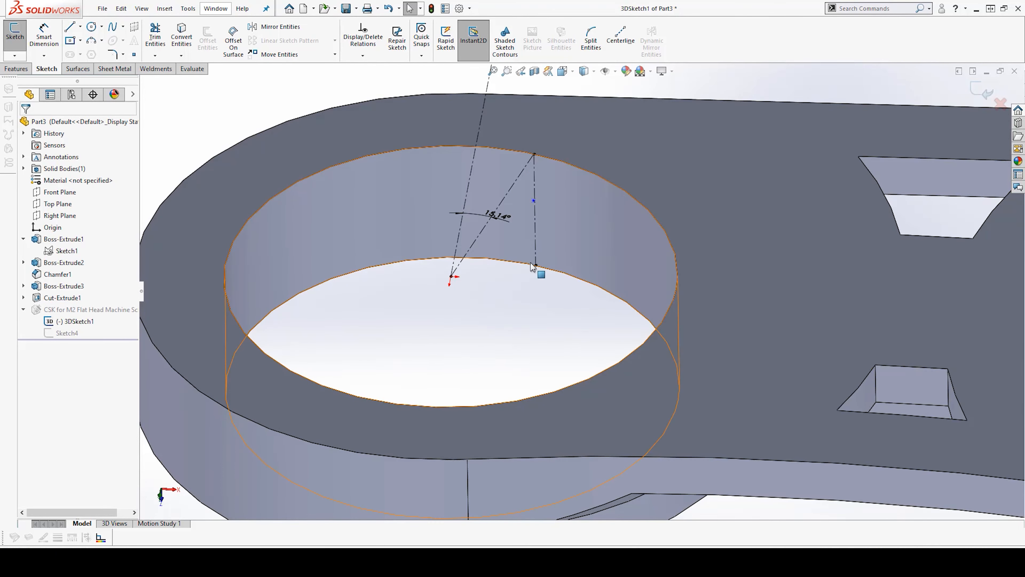
Make the hole's position point coincident with the midpoint of the centerline across the inner face and finish the sketch.
scroll(542, 202, "down", 3)
right_click(562, 226)
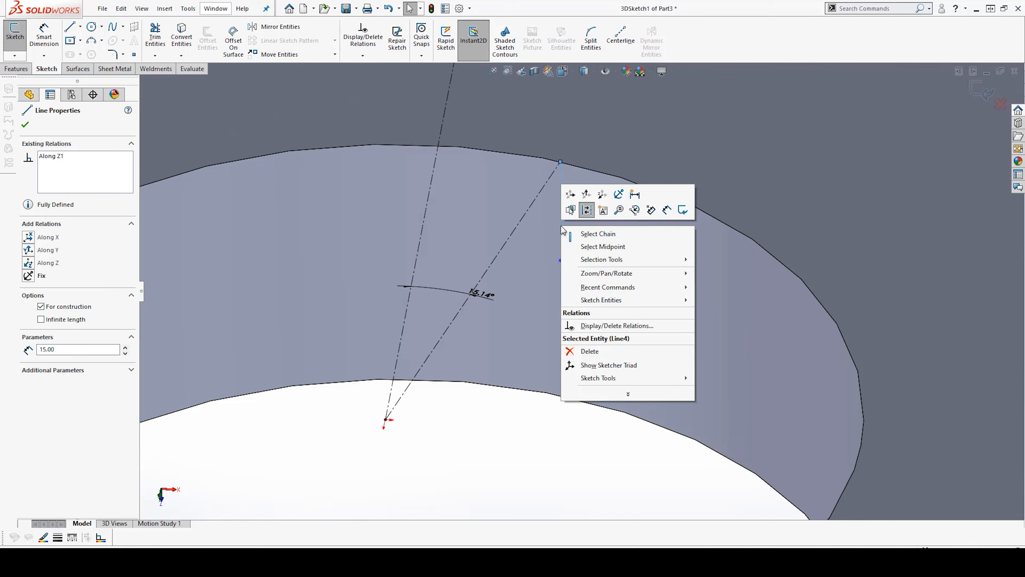
left_click(629, 247)
left_click(560, 260, "ctrl")
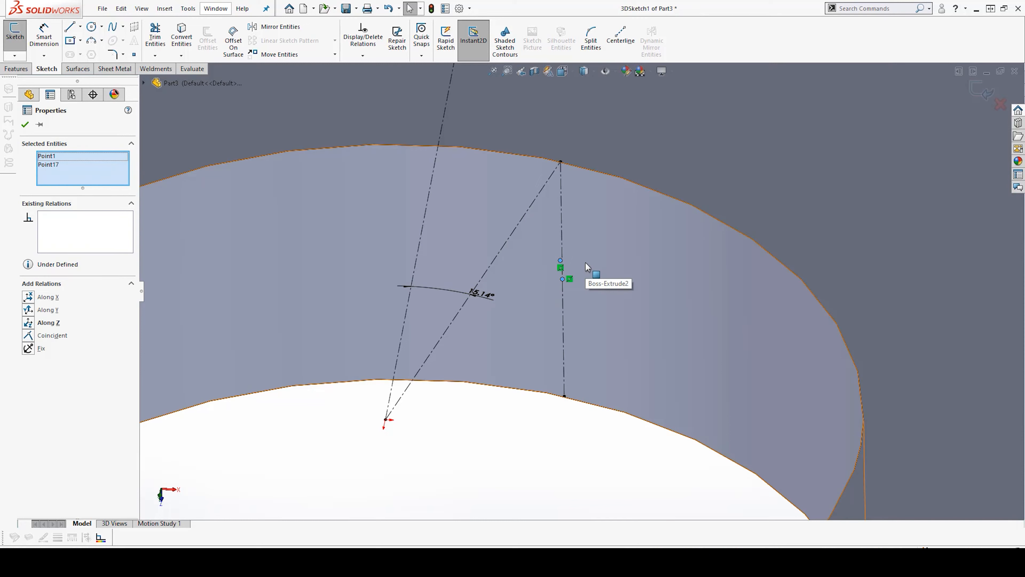
left_click(33, 340)
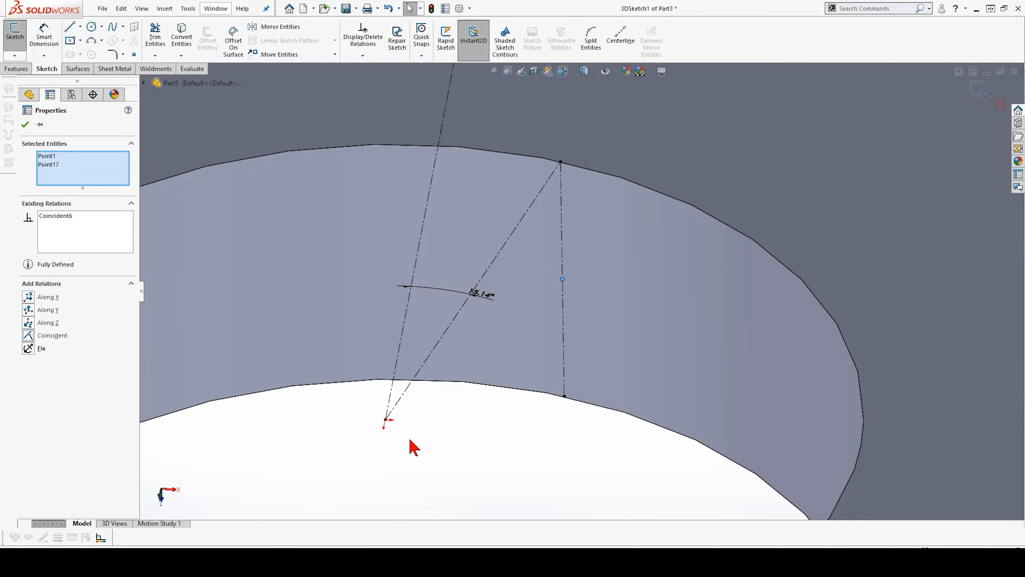
left_click(382, 447)
scroll(565, 282, "up", 5)
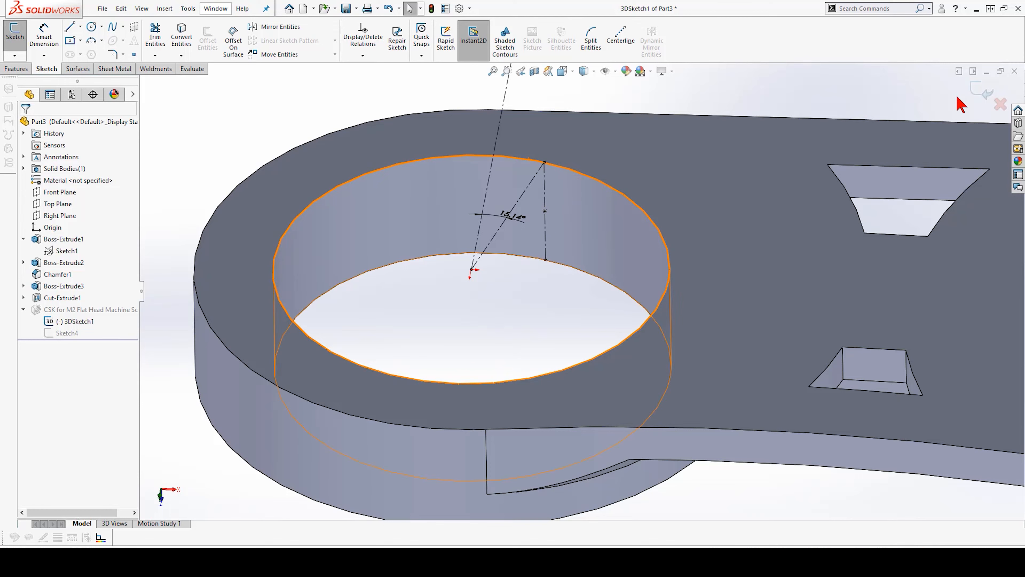
scroll(485, 279, "up", 4)
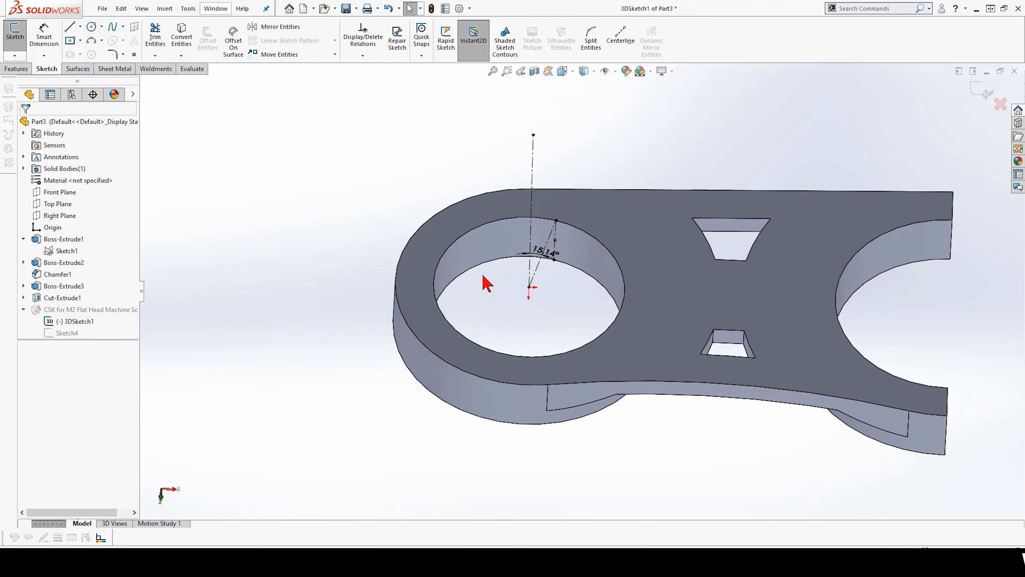
left_click(979, 88)
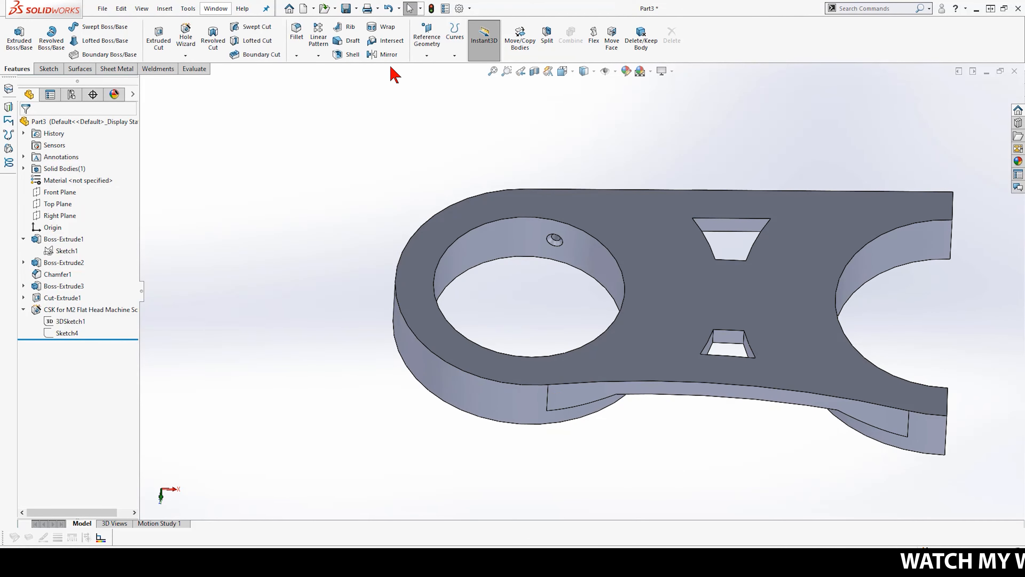
Set up a circular pattern of the countersunk hole around the ring's bore with 6 equally spaced instances over 360°.
left_click(318, 55)
left_click(394, 87)
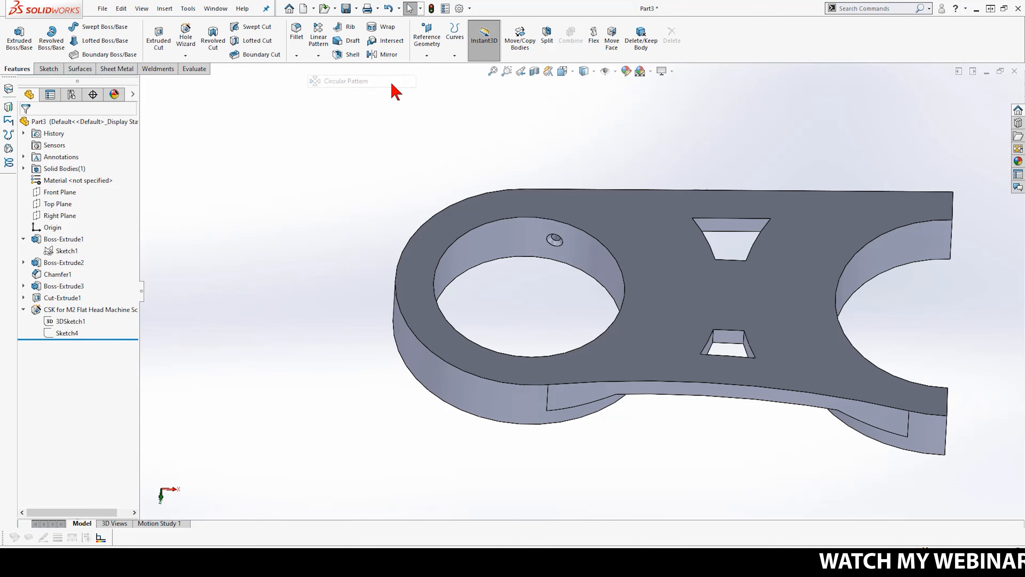
scroll(509, 255, "down", 5)
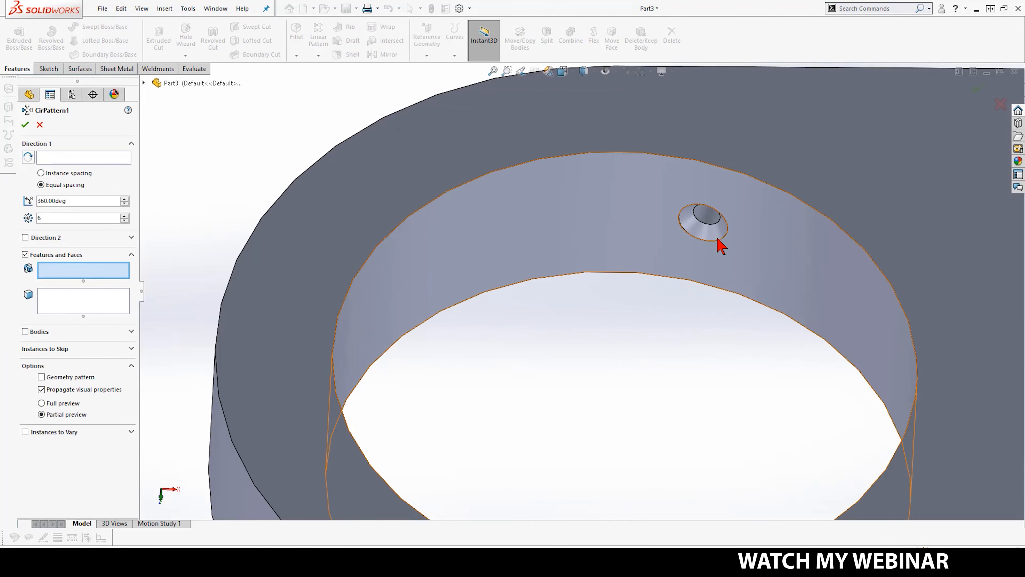
left_click(706, 224)
left_click(87, 157)
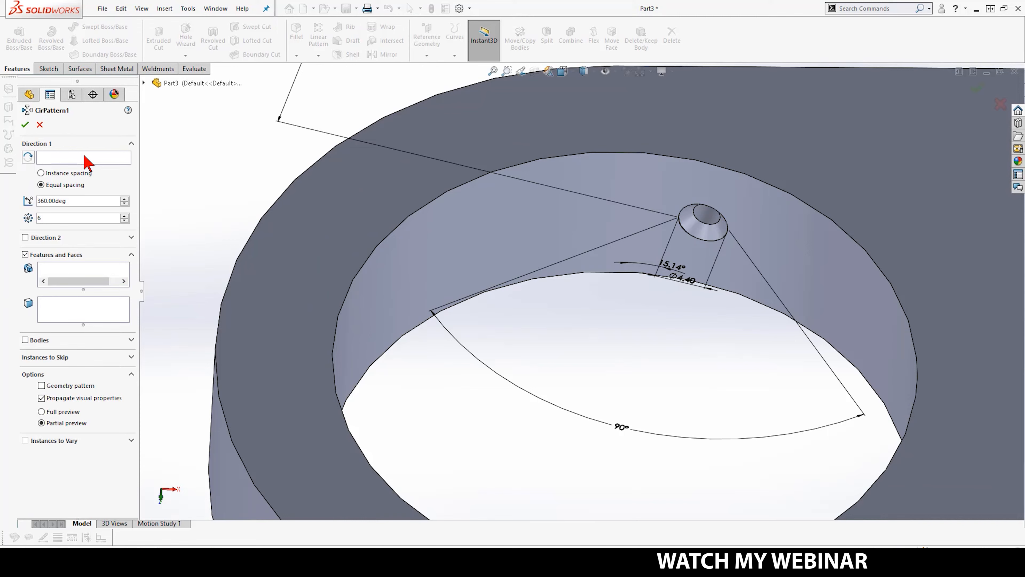
left_click(497, 250)
scroll(774, 286, "up", 3)
scroll(703, 338, "down", 3)
middle_click_drag(704, 338, 693, 269)
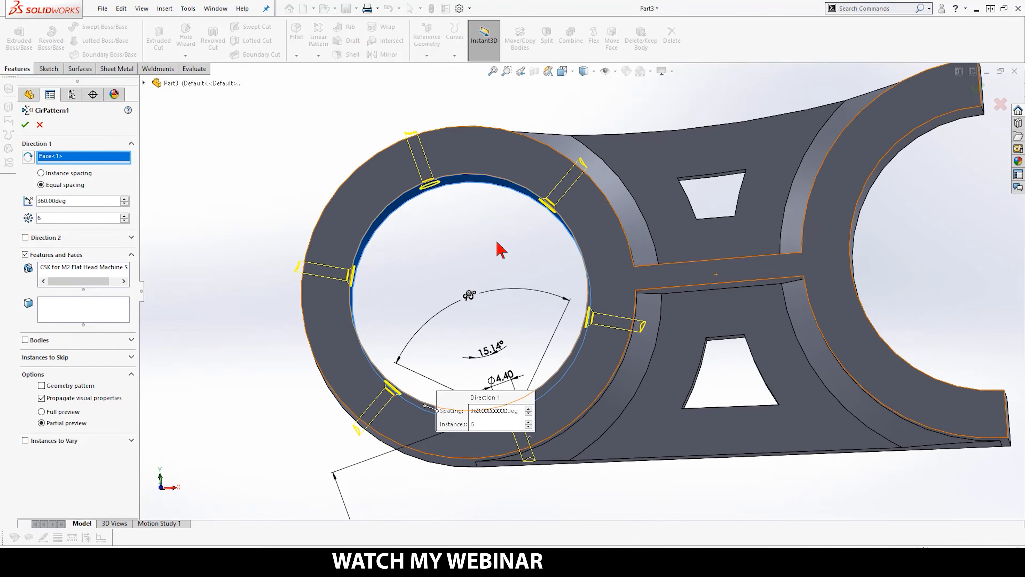
Check the hole layout on the drawing, skip the two pattern instances facing the web, and accept the circular pattern.
key("alt+Tab")
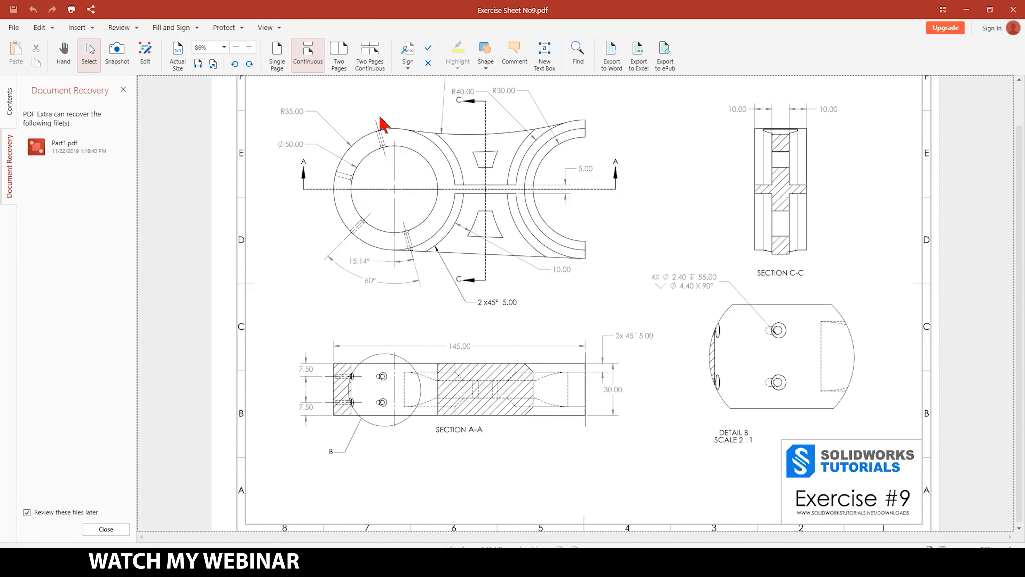
key("alt+Tab")
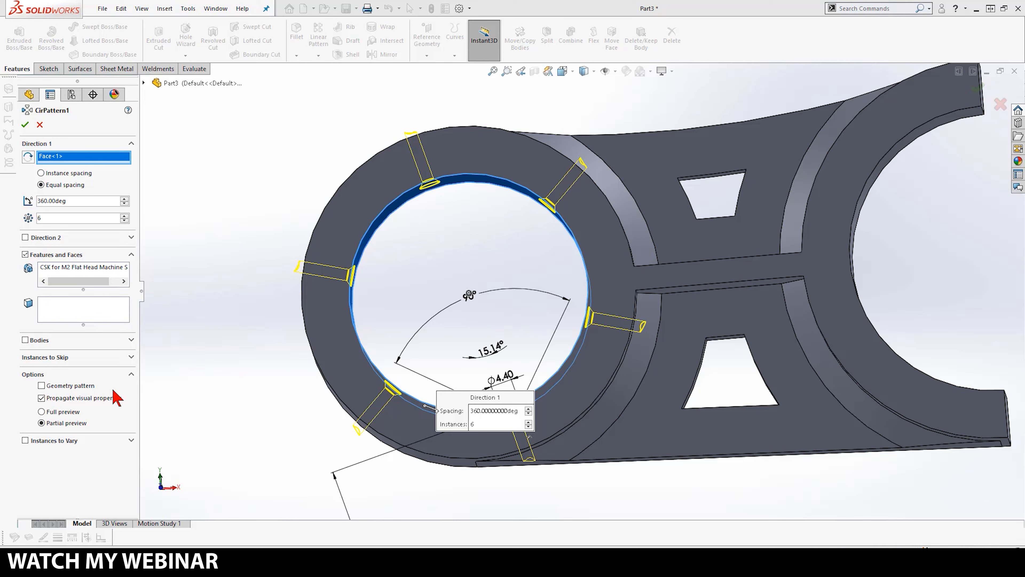
left_click(42, 358)
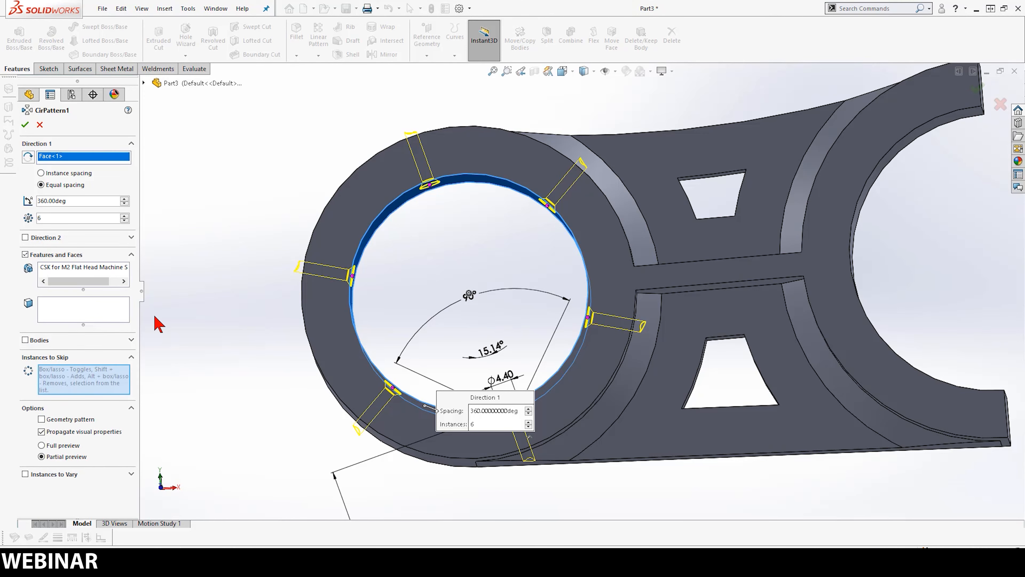
left_click(548, 207)
left_click(587, 321)
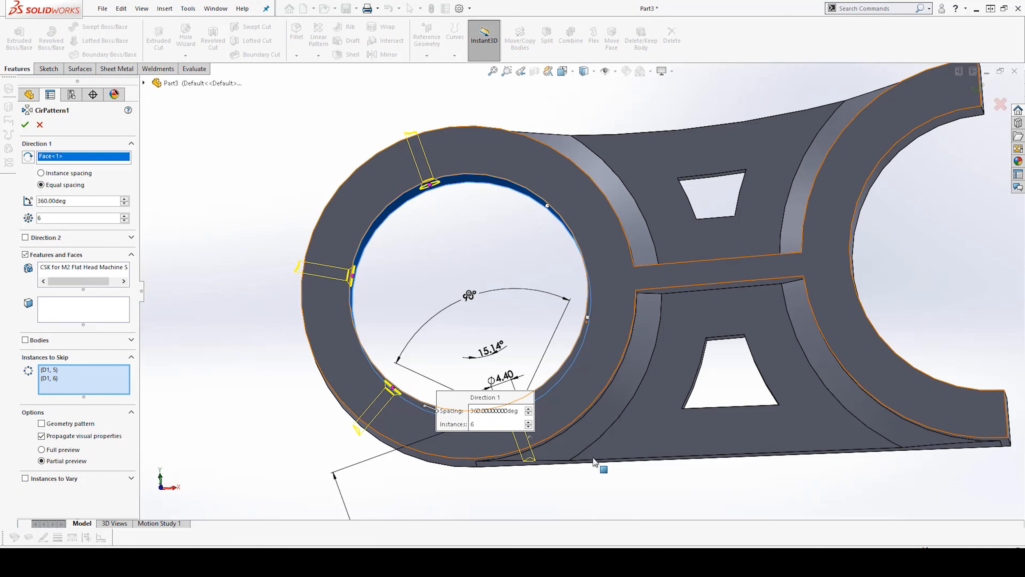
scroll(590, 343, "down", 3)
scroll(509, 346, "up", 3)
left_click_drag(509, 344, 195, 227)
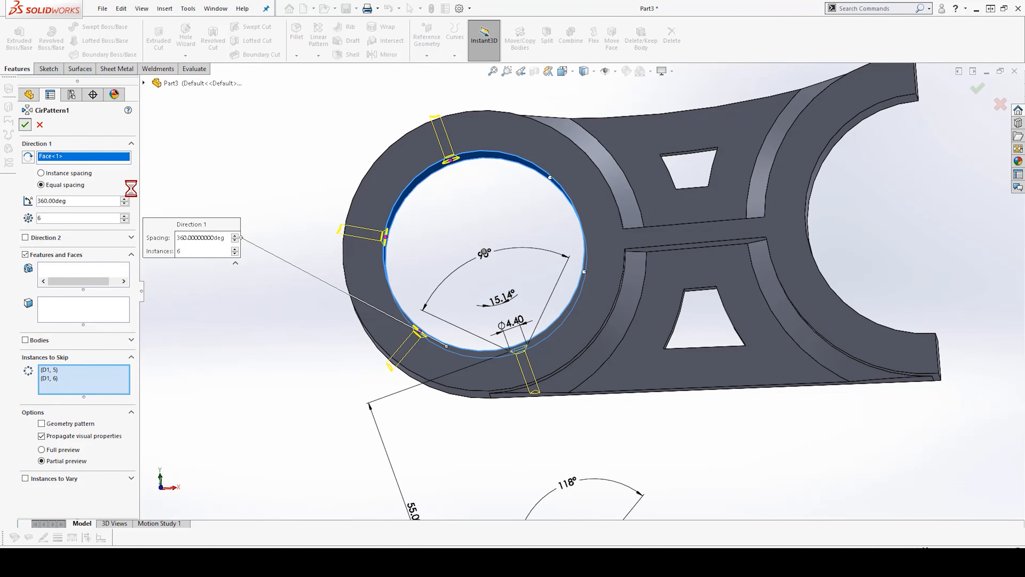
Mirror the whole body about the part's flat face with merged solids.
scroll(291, 385, "down", 5)
middle_click_drag(529, 389, 703, 348)
scroll(751, 286, "up", 5)
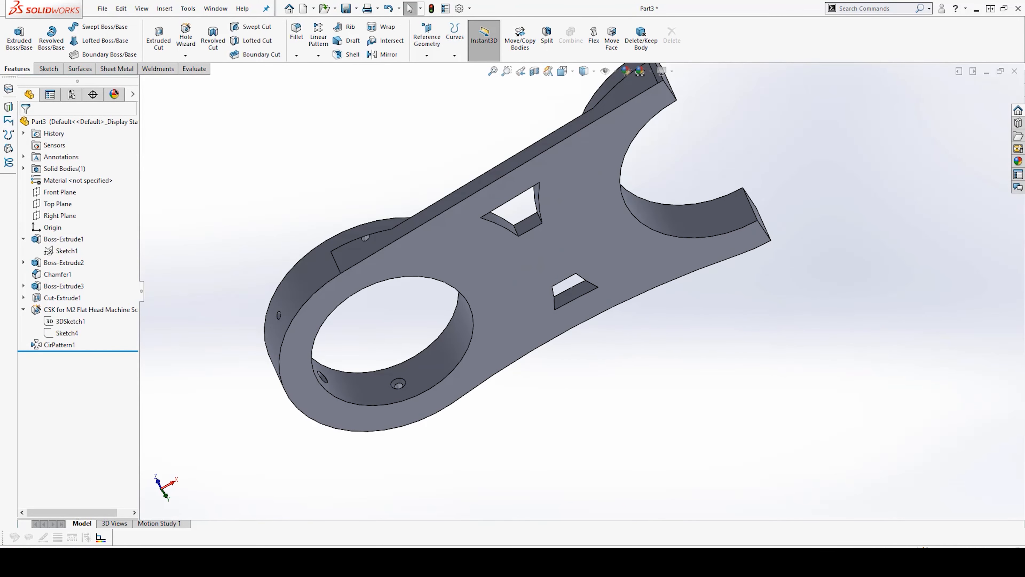
left_click(386, 55)
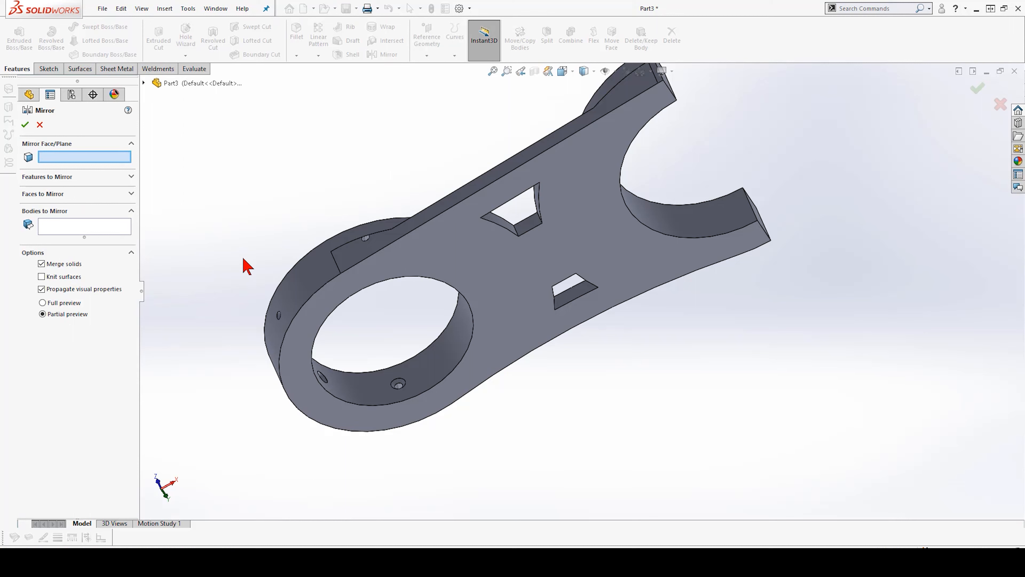
left_click(63, 231)
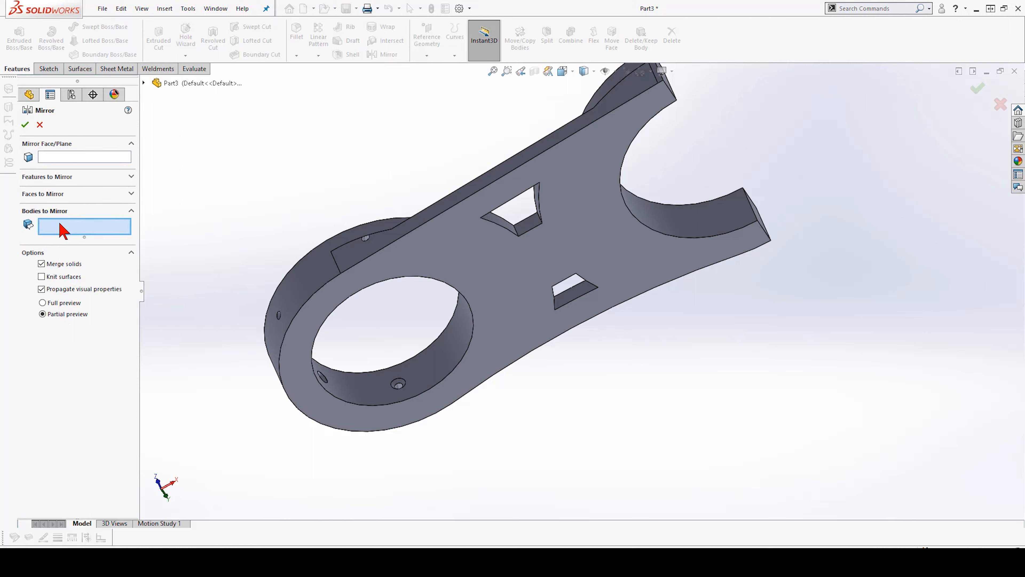
left_click(609, 272)
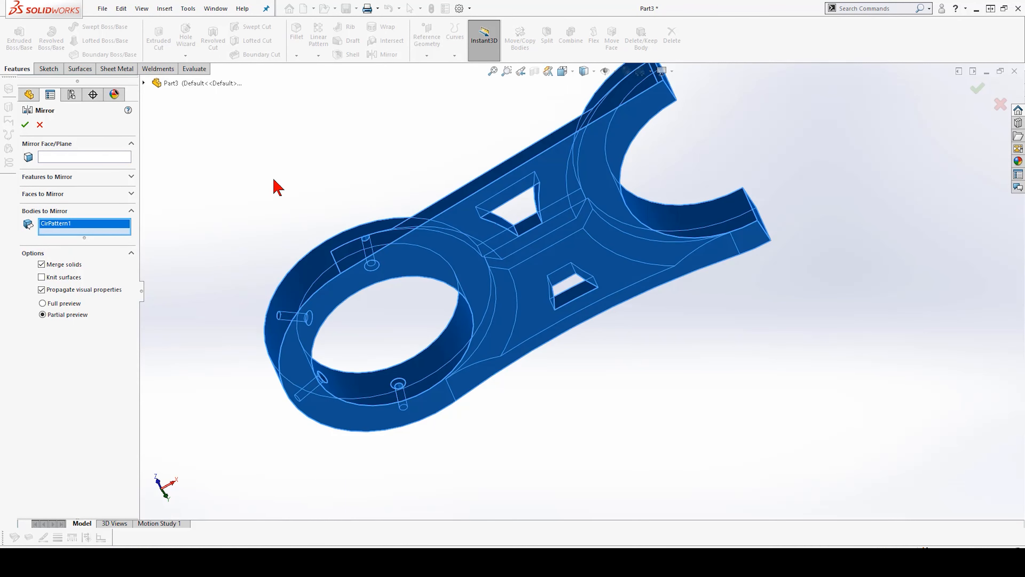
left_click(61, 160)
left_click(639, 247)
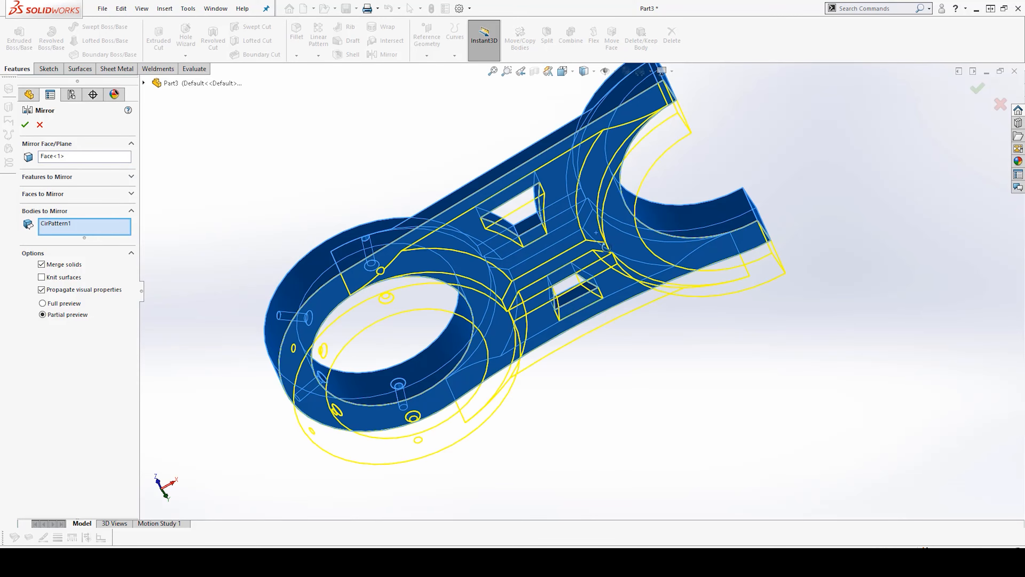
middle_click_drag(639, 247, 622, 251)
left_click(25, 125)
Compare the mirrored part with the exercise drawing and examine its half-ring end.
middle_click_drag(662, 404, 564, 197)
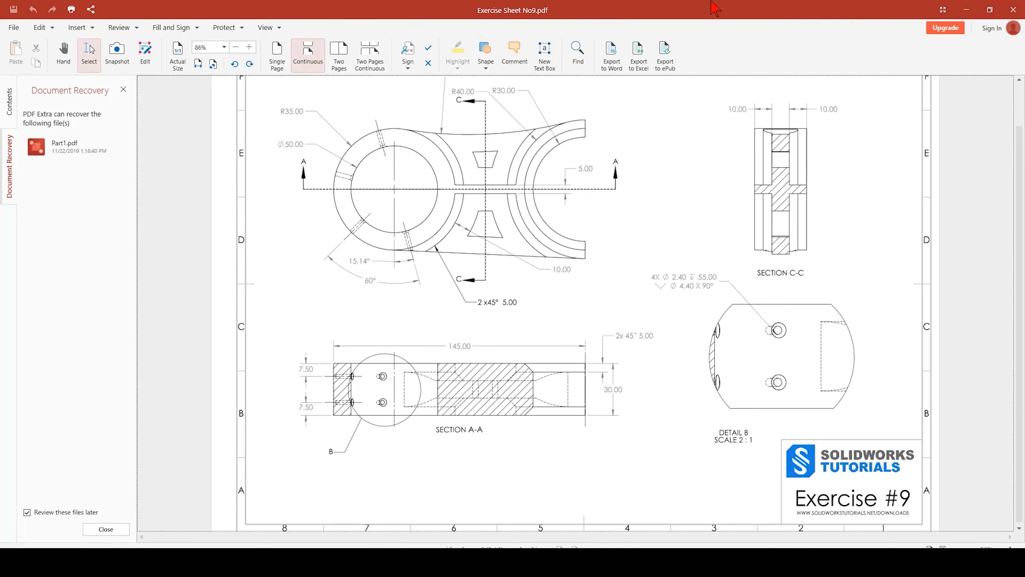
left_click_drag(708, 8, 556, 24)
left_click(191, 81)
scroll(673, 324, "down", 4)
scroll(561, 309, "up", 1)
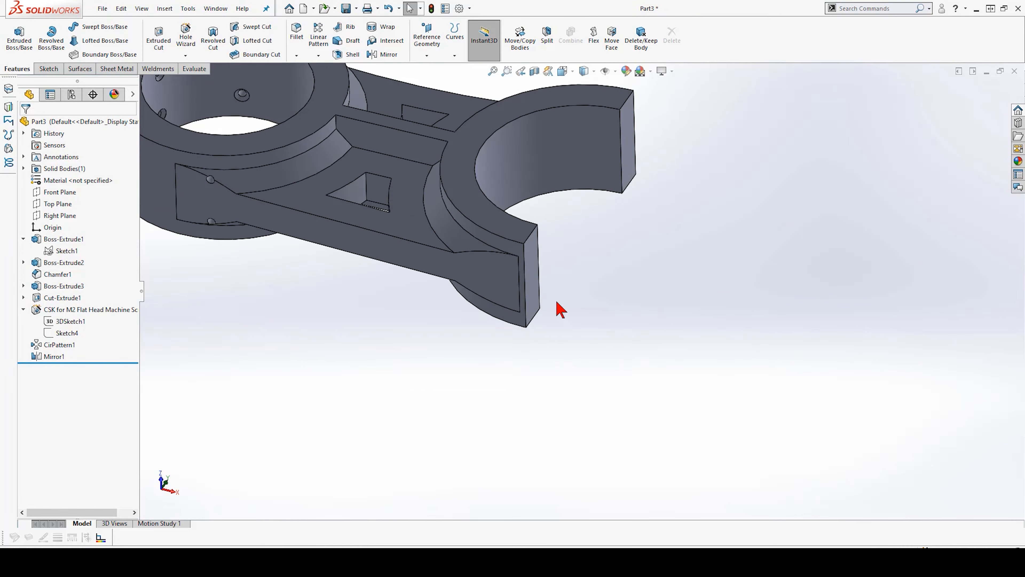
Chamfer both inner circular edges of the half-ring with a 5 mm distance at 45°.
scroll(537, 155, "down", 1)
left_click(507, 120)
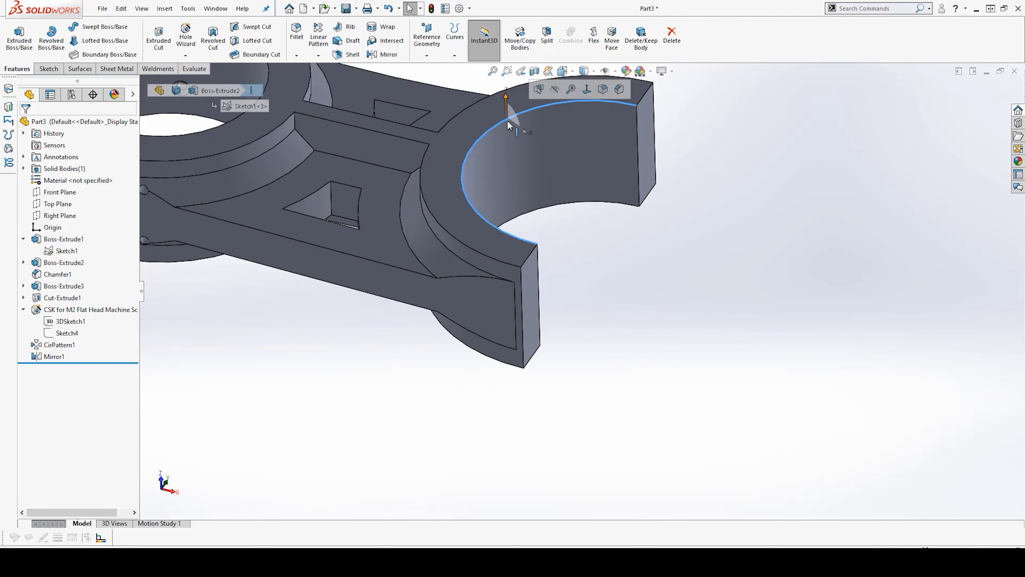
left_click(623, 93)
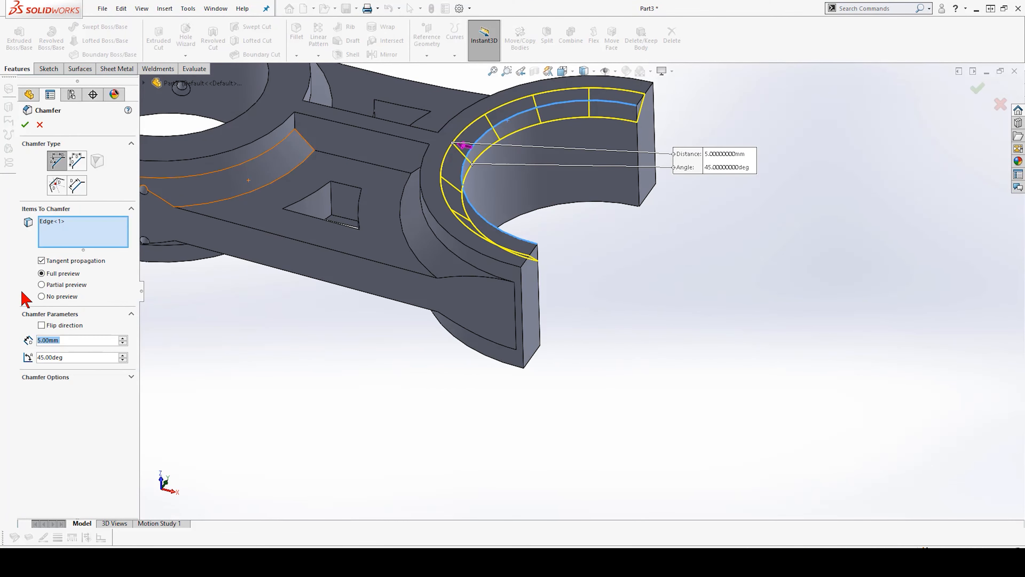
middle_click_drag(166, 337, 627, 241)
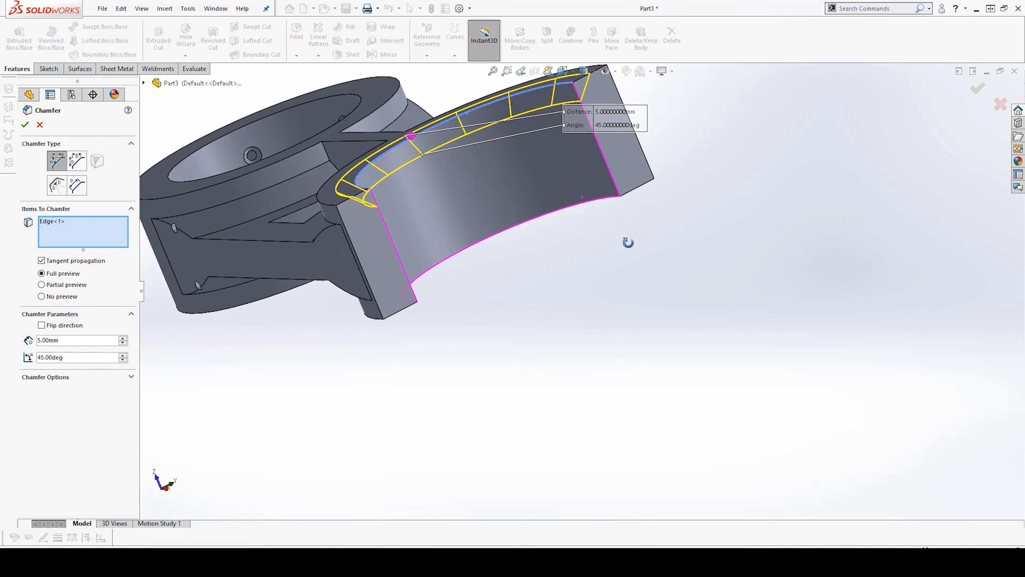
left_click(549, 217)
middle_click_drag(554, 306, 361, 281)
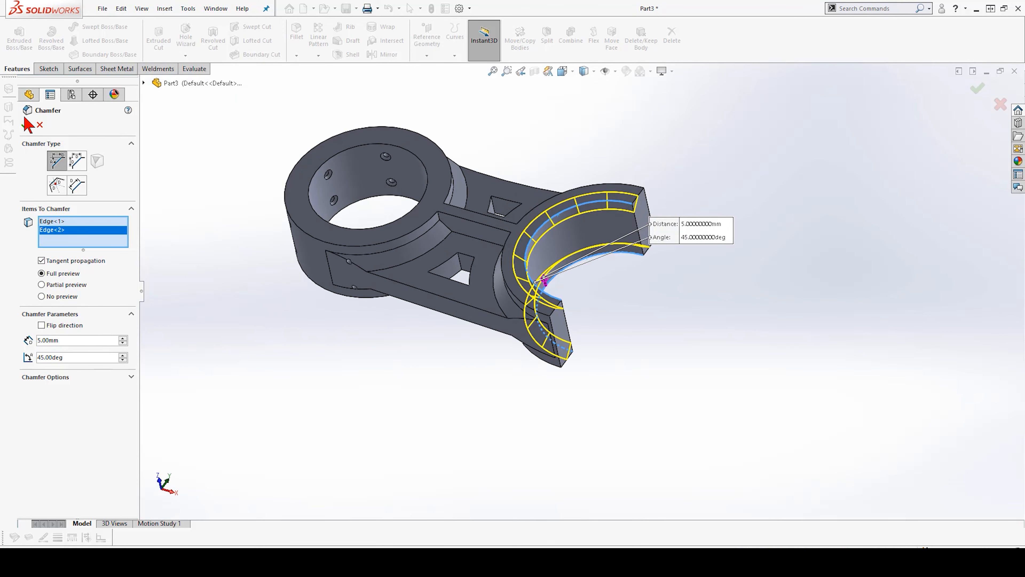
key("Return")
left_click(582, 483)
Evaluate the mass properties of the finished part.
scroll(581, 387, "up", 2)
scroll(480, 262, "down", 2)
middle_click_drag(490, 222, 518, 342)
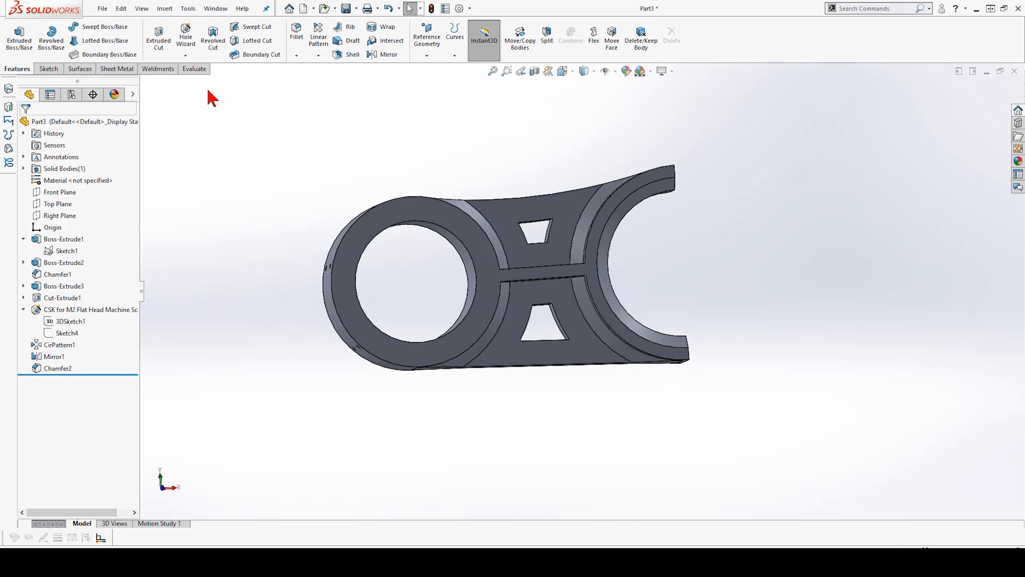
left_click(194, 69)
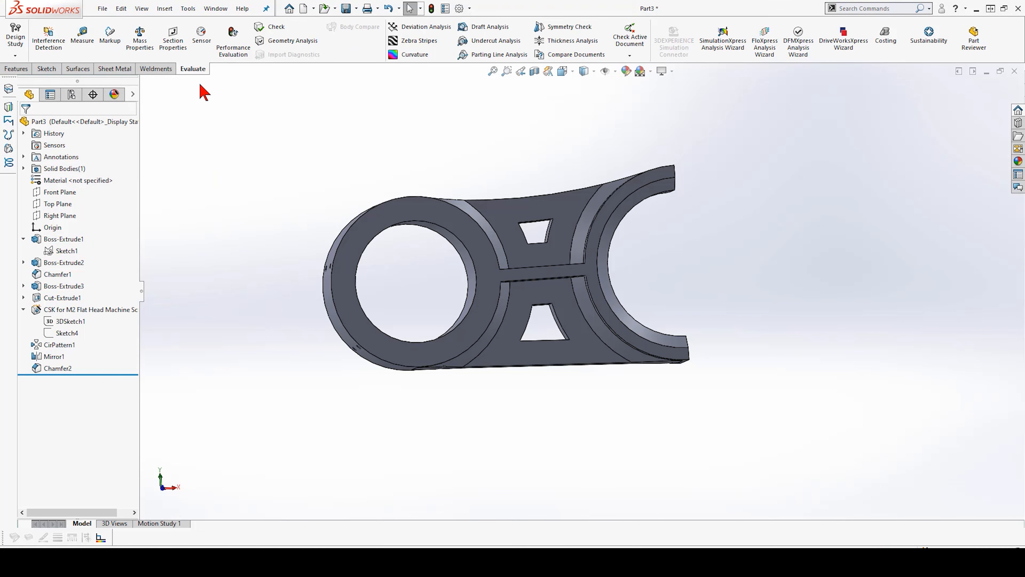
left_click(141, 39)
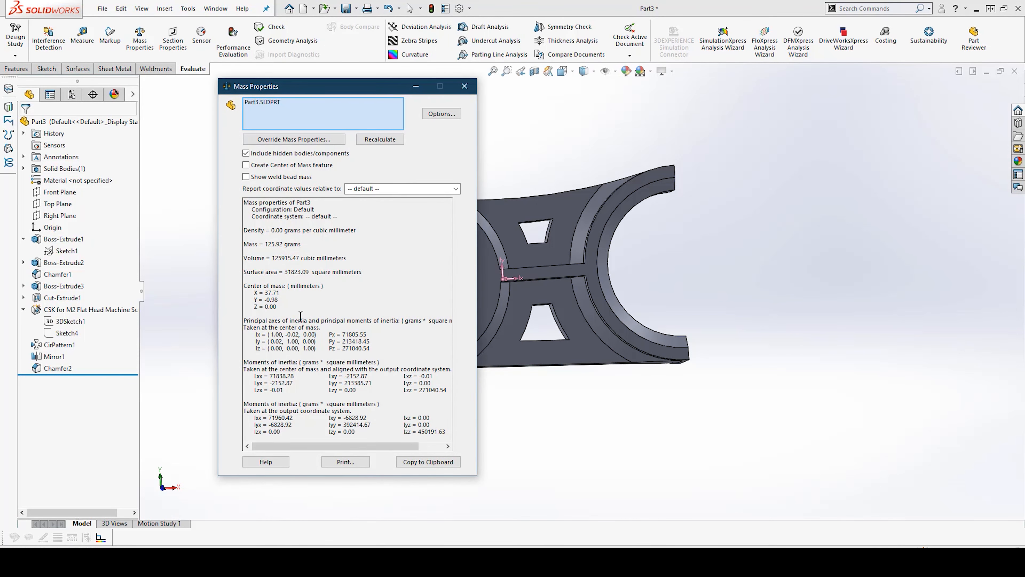